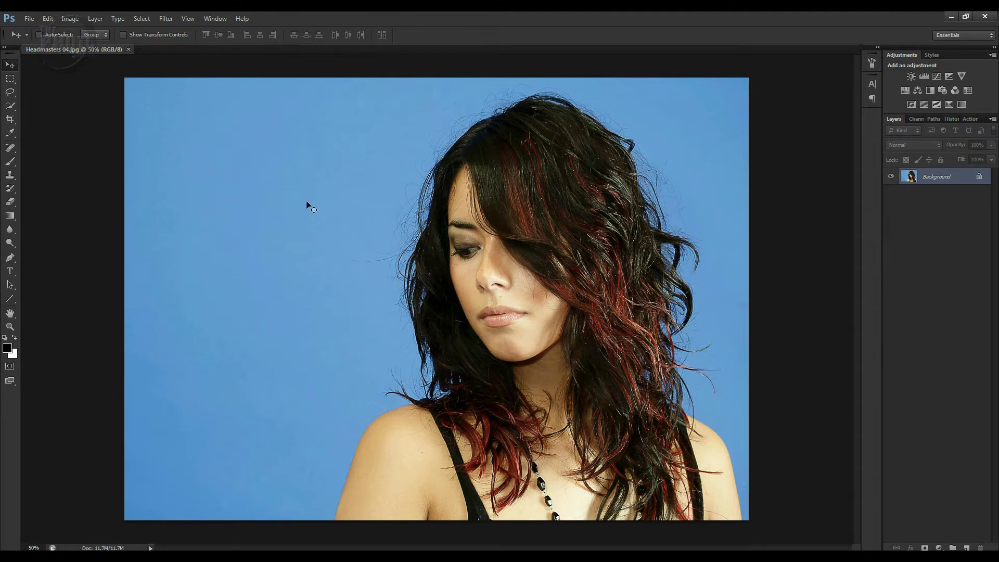
# - Select the entire blue backdrop around the woman with the Quick Selection tool
pyautogui.click(9, 106)
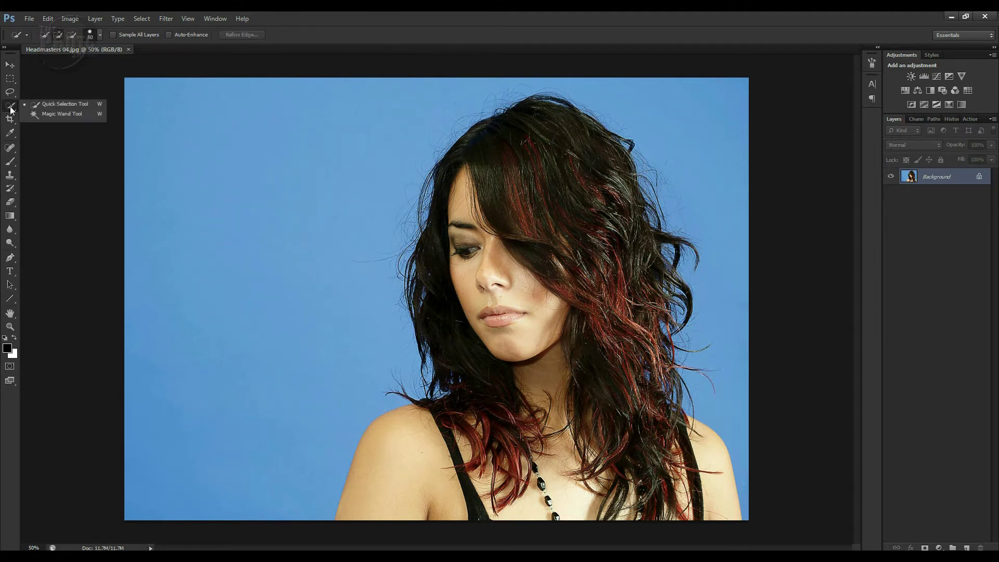
pyautogui.click(53, 104)
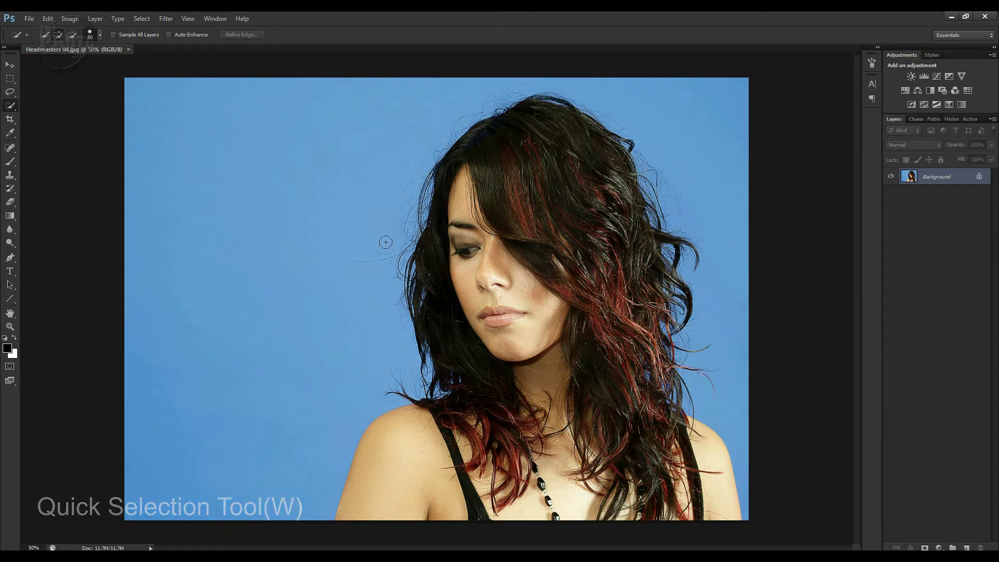
pyautogui.moveTo(385, 231); pyautogui.dragTo(383, 222)
pyautogui.moveTo(399, 173)
pyautogui.mouseDown()
pyautogui.moveTo(400, 220)
pyautogui.moveTo(419, 135)
pyautogui.moveTo(453, 106)
pyautogui.moveTo(535, 79)
pyautogui.moveTo(618, 96)
pyautogui.moveTo(647, 111)
pyautogui.moveTo(679, 160)
pyautogui.moveTo(698, 228)
pyautogui.moveTo(707, 346)
pyautogui.mouseUp()
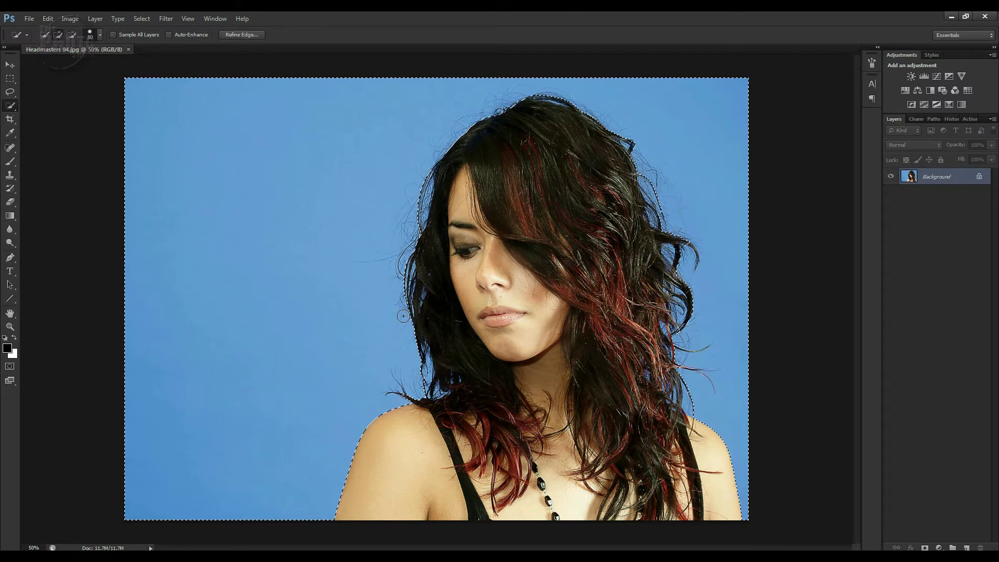
# - Invert the backdrop selection and copy the woman onto a new layer
pyautogui.hotkey('ctrl', 'shift', 'i')
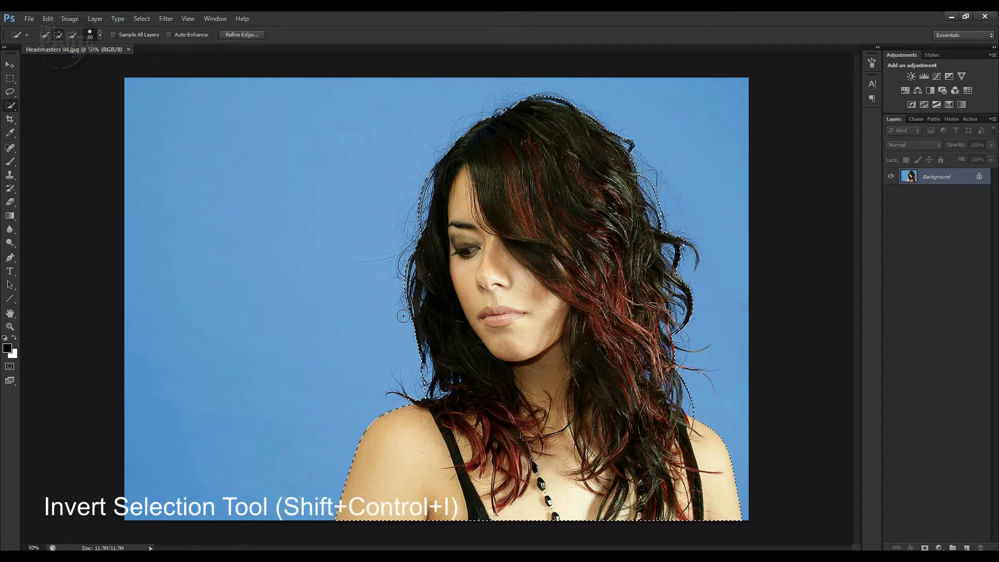
pyautogui.hotkey('ctrl', 'j')
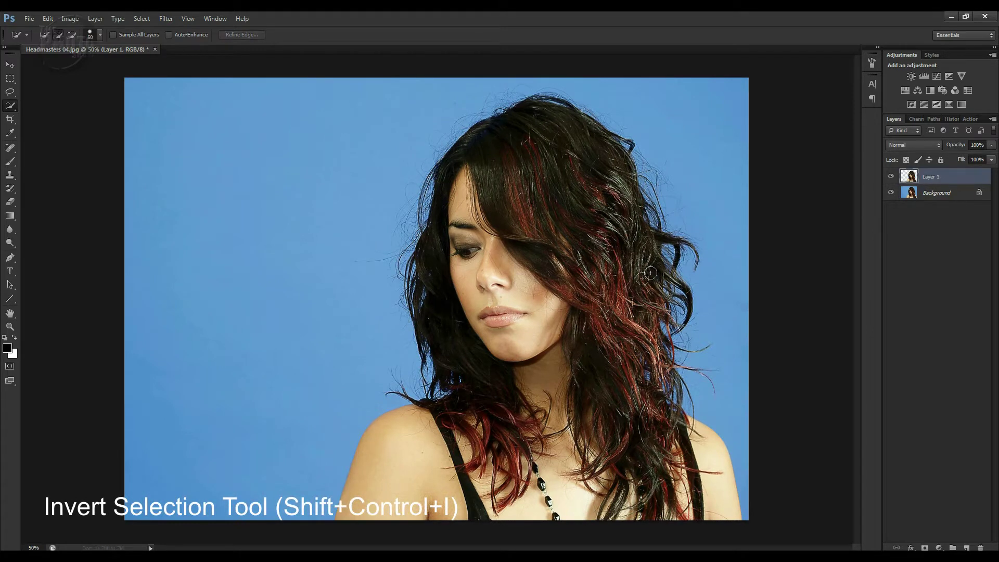
# - Hide the Background layer and examine the cutout's hair edges up close
pyautogui.click(891, 193)
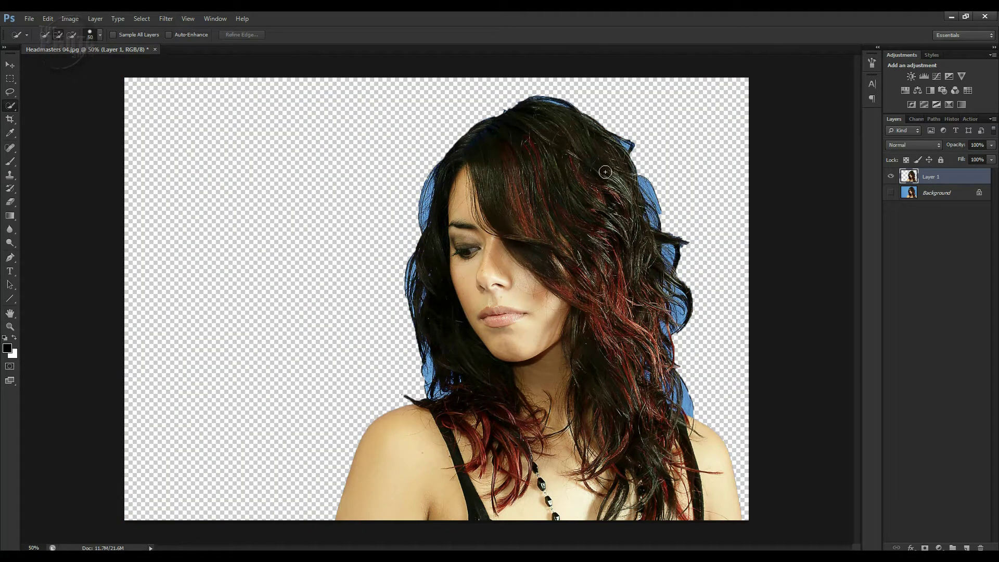
pyautogui.press('z')
pyautogui.moveTo(367, 161); pyautogui.dragTo(368, 162)
pyautogui.moveTo(491, 289); pyautogui.dragTo(502, 289)
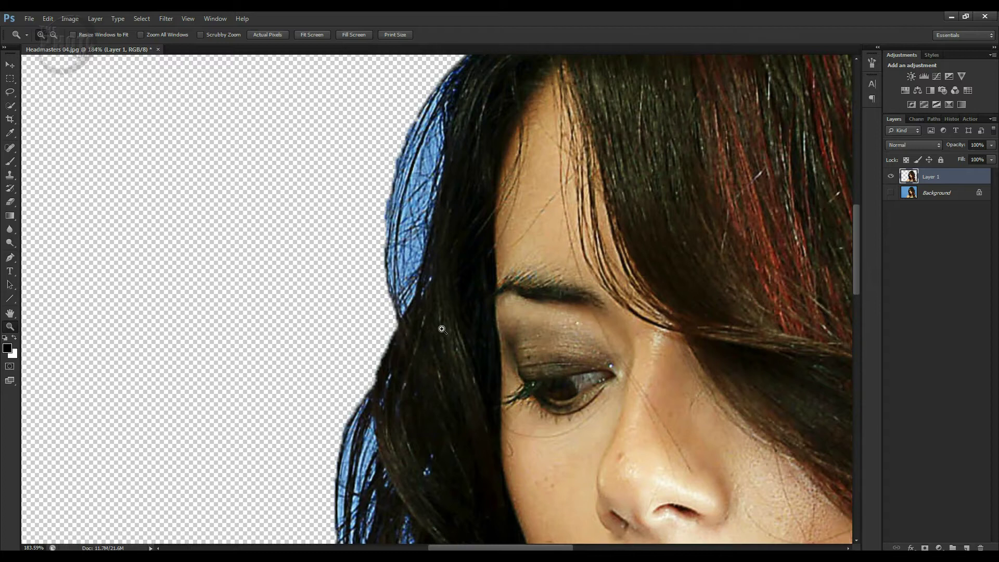
pyautogui.hotkey('ctrl', '0')
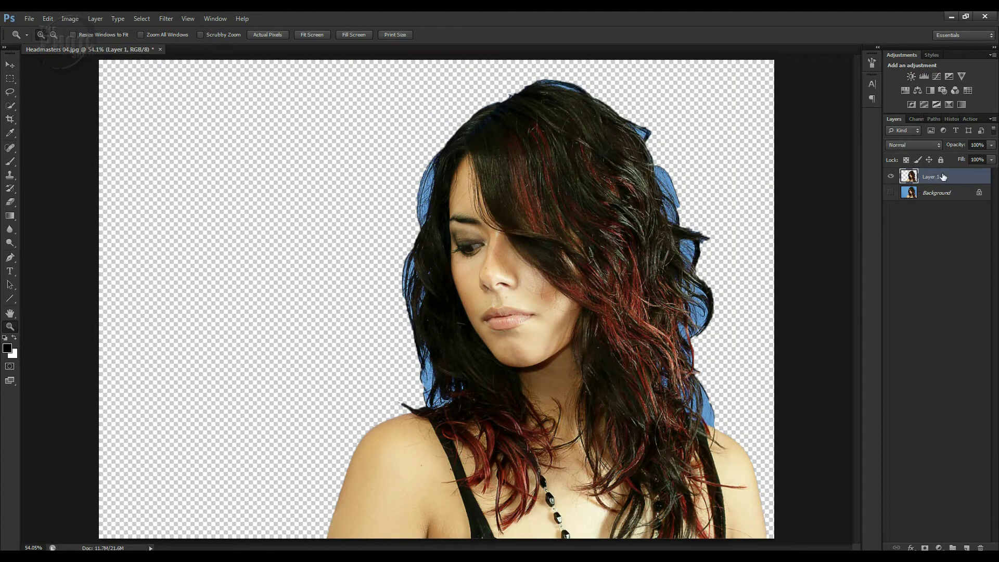
# - Show the Background layer again and delete Layer 1 with the quick-selection cutout
pyautogui.click(892, 194)
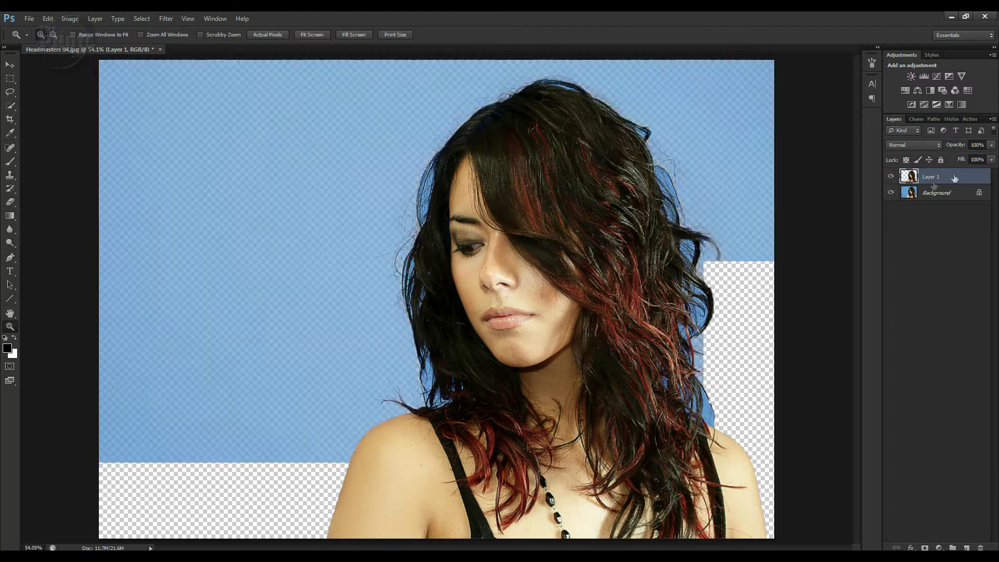
pyautogui.moveTo(956, 180); pyautogui.dragTo(980, 548)
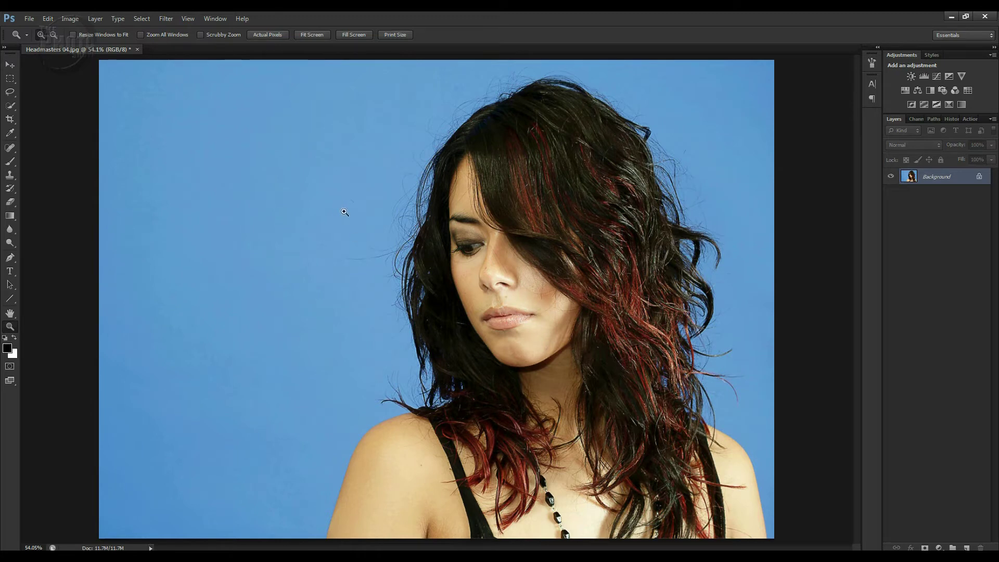
# - Start a Color Range selection using Sampled Colors and sample the blue backdrop beside the woman's hair
pyautogui.click(142, 20)
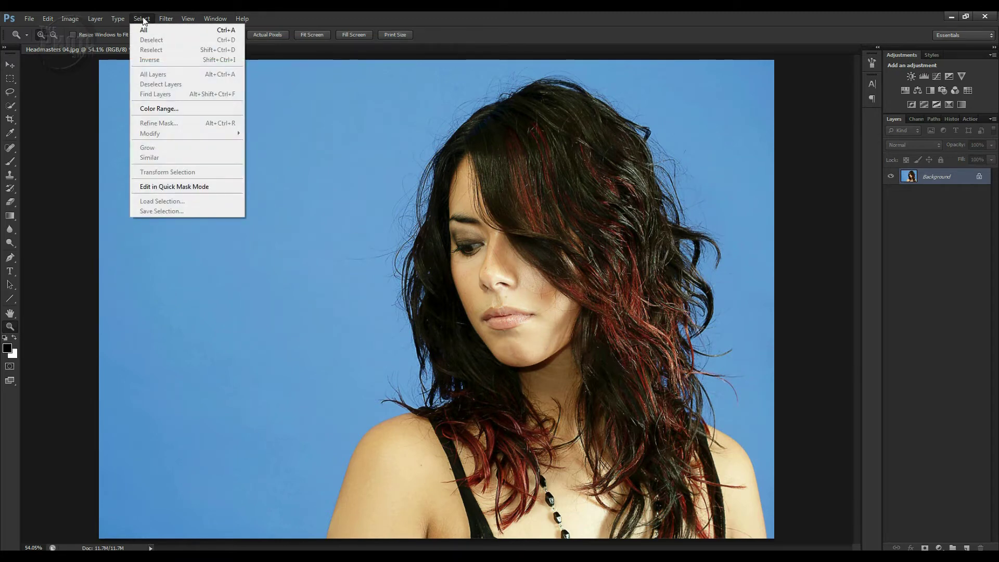
pyautogui.click(156, 109)
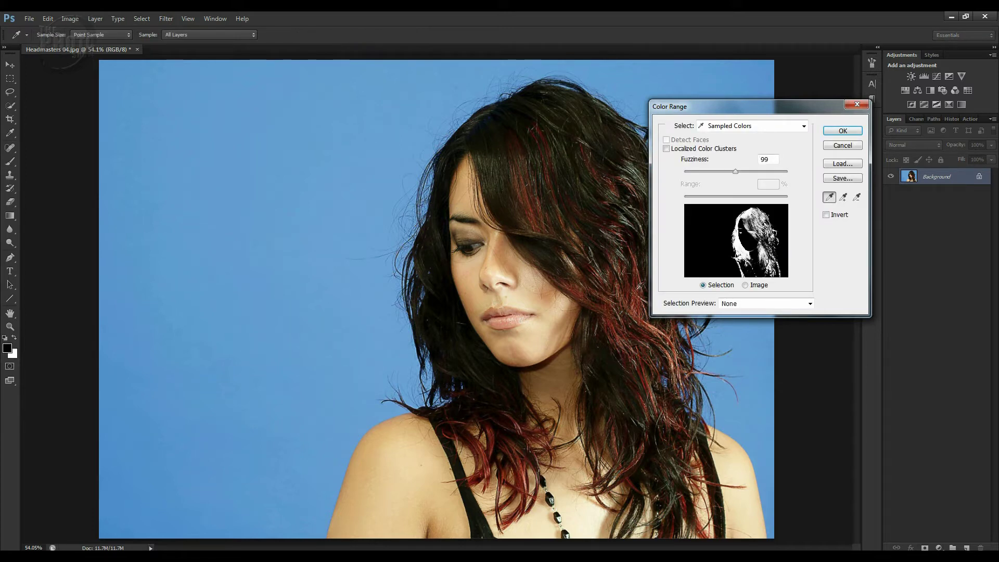
pyautogui.moveTo(766, 105); pyautogui.dragTo(693, 177)
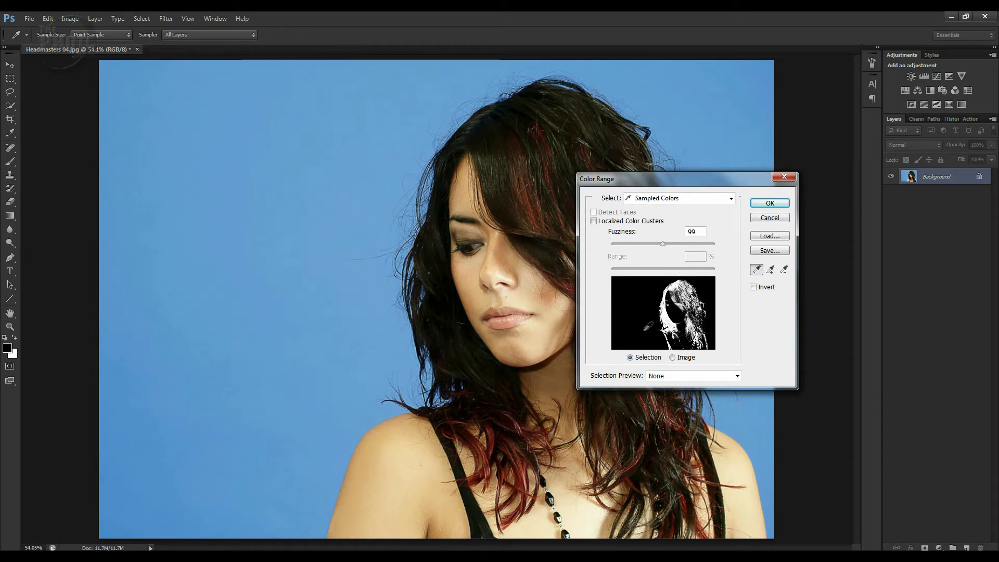
pyautogui.click(757, 270)
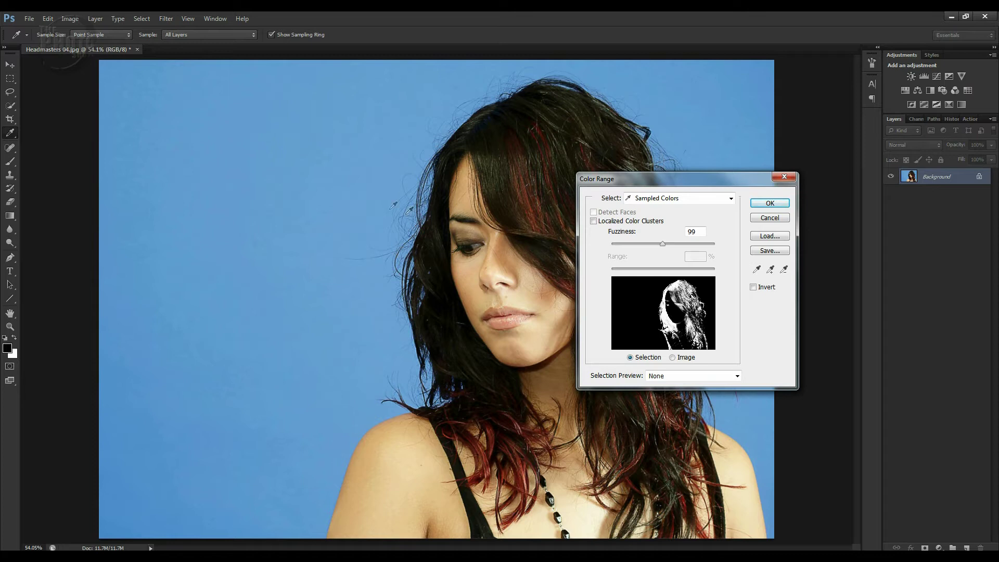
pyautogui.click(345, 194)
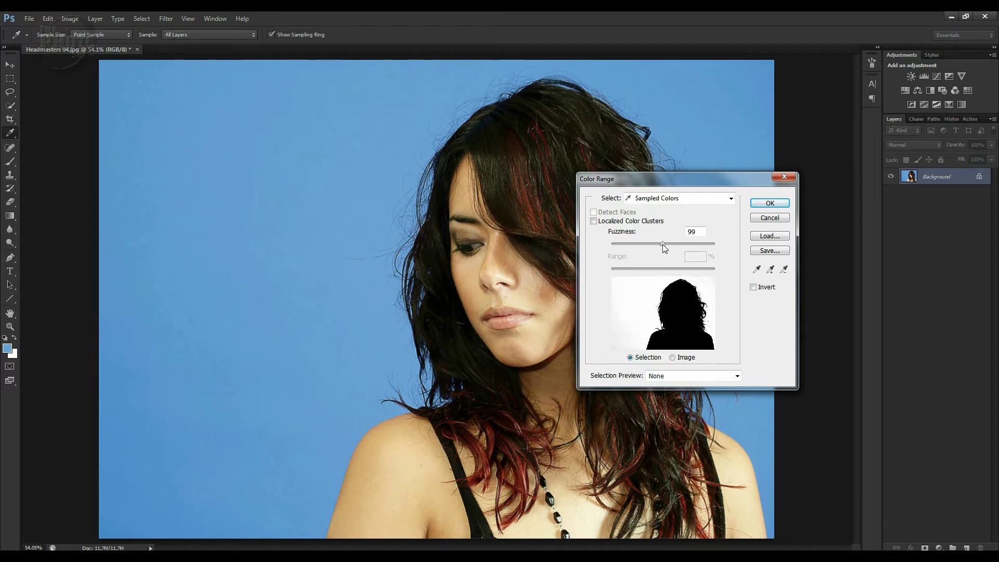
# - Set the Color Range fuzziness to 131 and apply the selection
pyautogui.moveTo(662, 245); pyautogui.dragTo(708, 246)
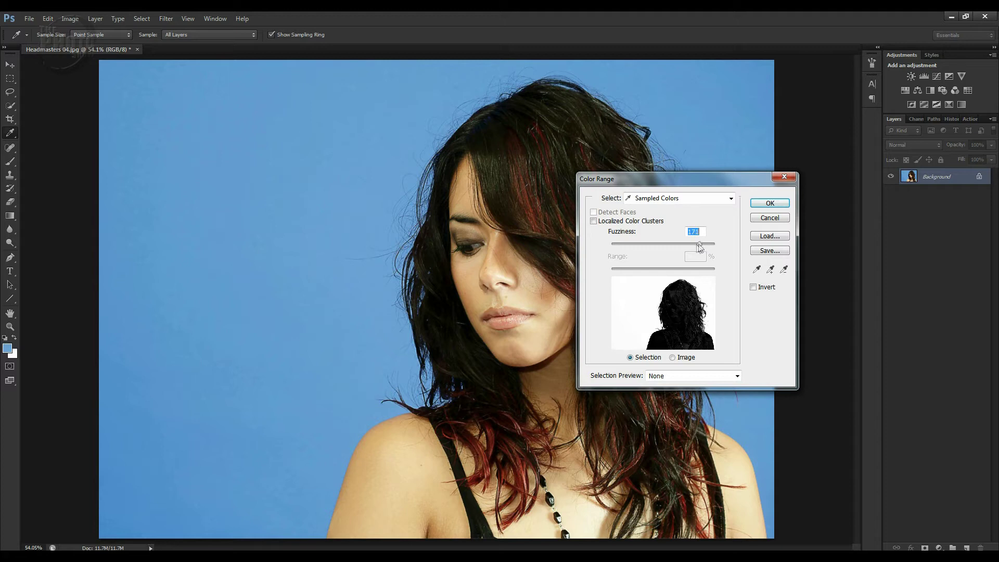
pyautogui.moveTo(695, 244); pyautogui.dragTo(689, 245)
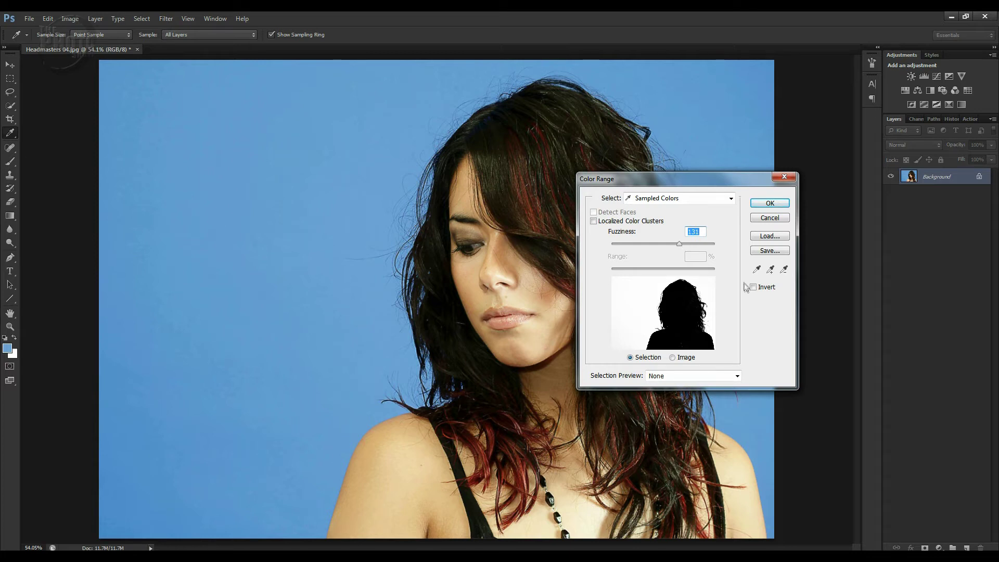
pyautogui.click(769, 206)
pyautogui.press('z')
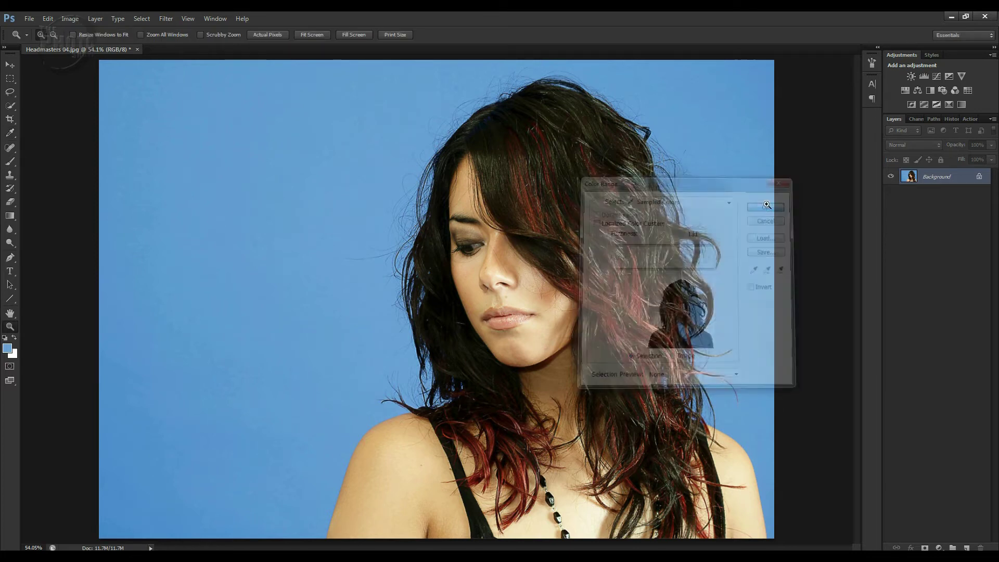
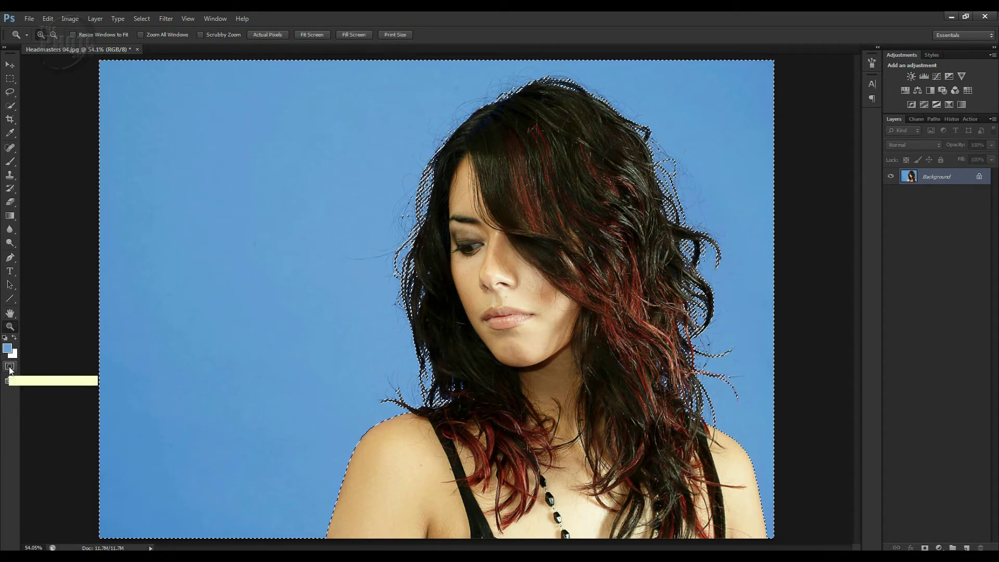
# - Switch the backdrop selection to Quick Mask mode, comparing the mask overlay with the selection outline
pyautogui.click(10, 368)
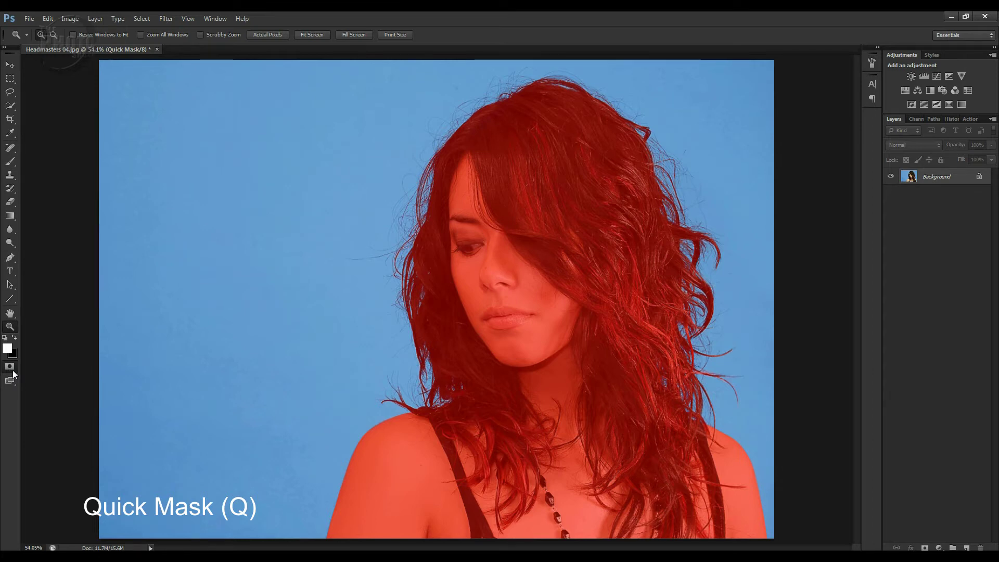
pyautogui.click(13, 370)
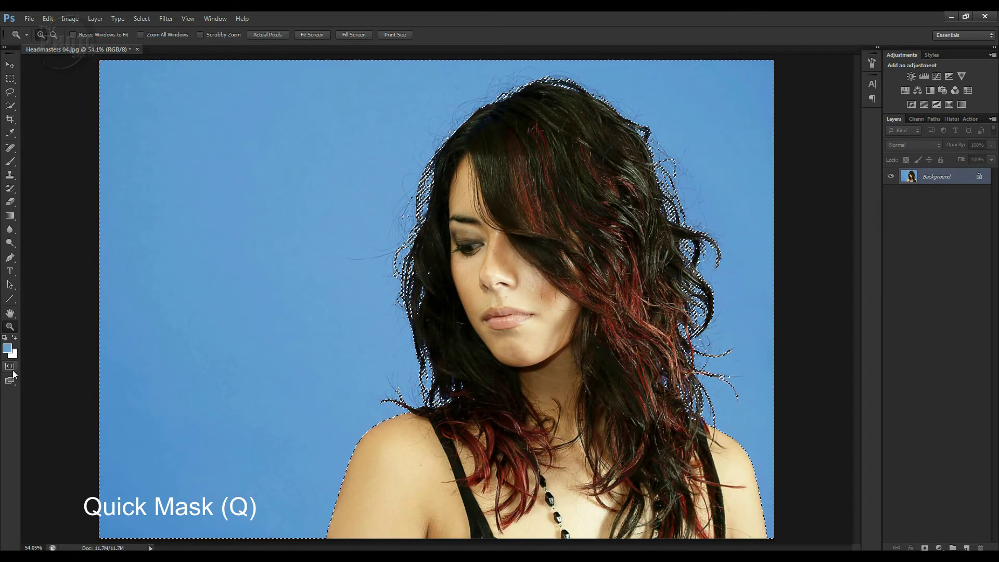
pyautogui.click(10, 367)
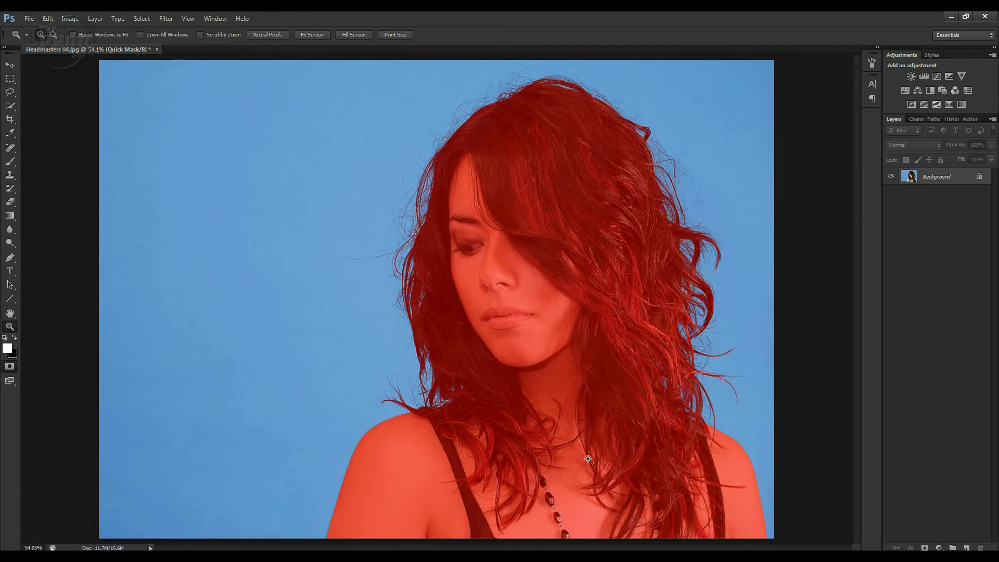
# - Show only the Quick Mask channel in black and white by hiding the RGB channels
pyautogui.click(917, 119)
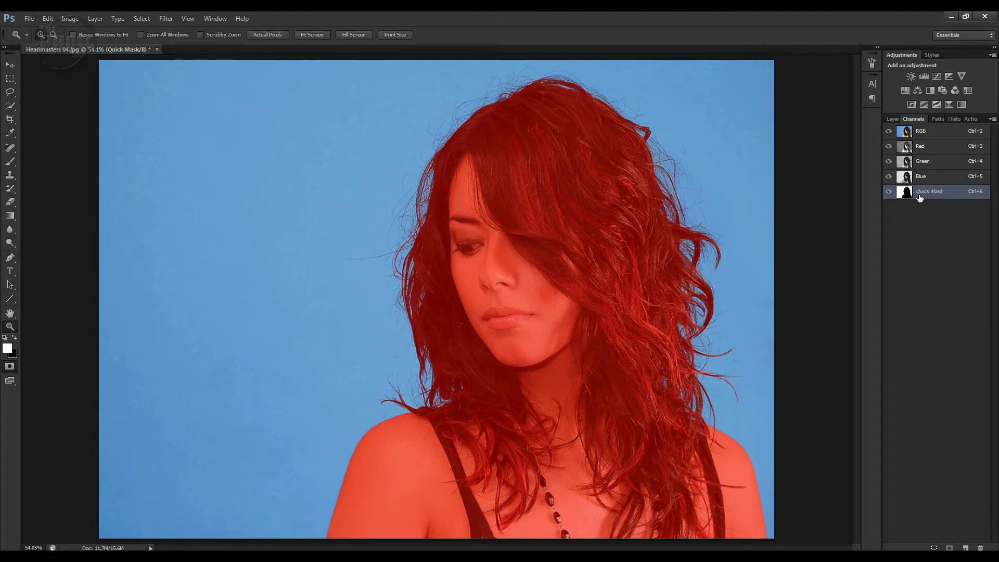
pyautogui.press('q')
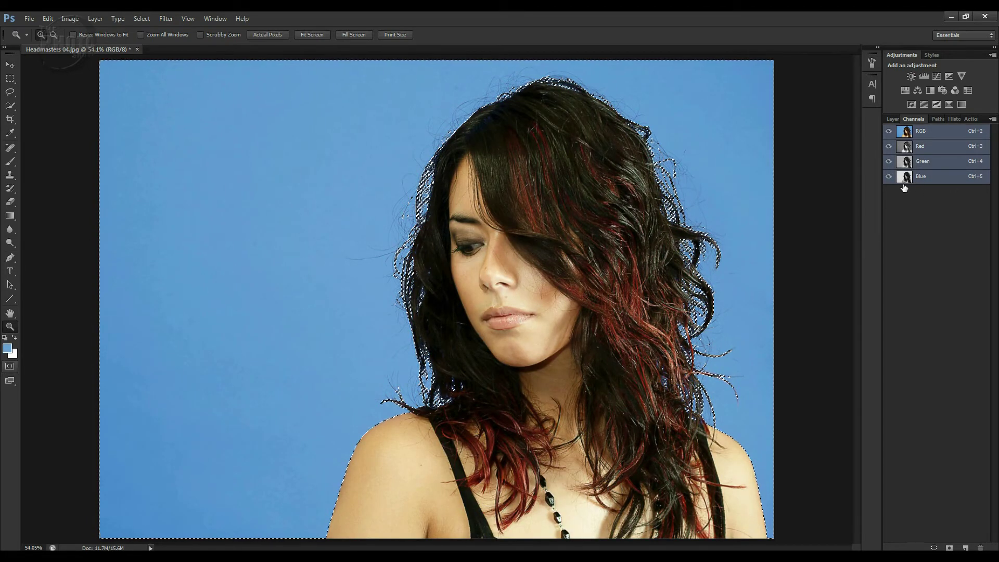
pyautogui.press('q')
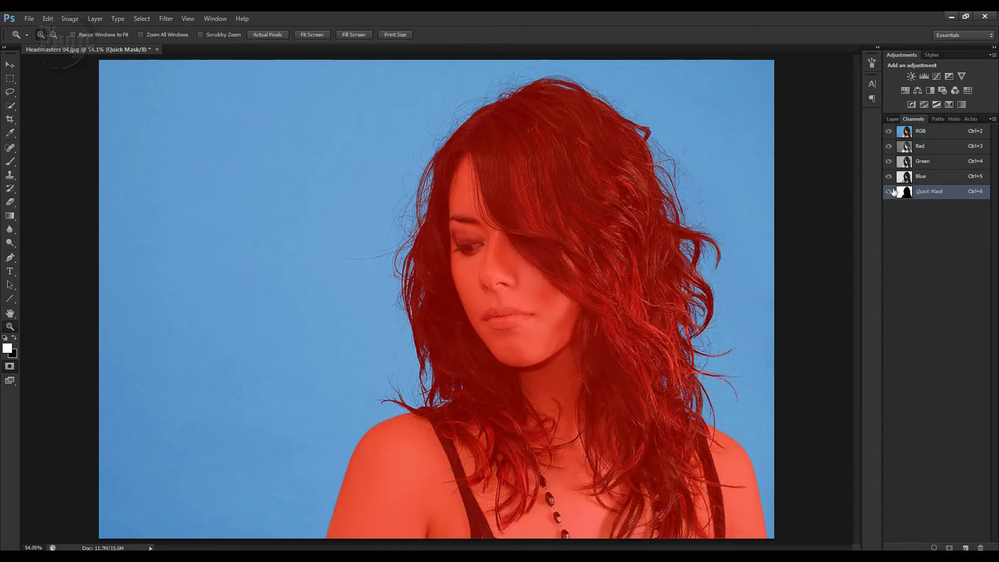
pyautogui.click(889, 131)
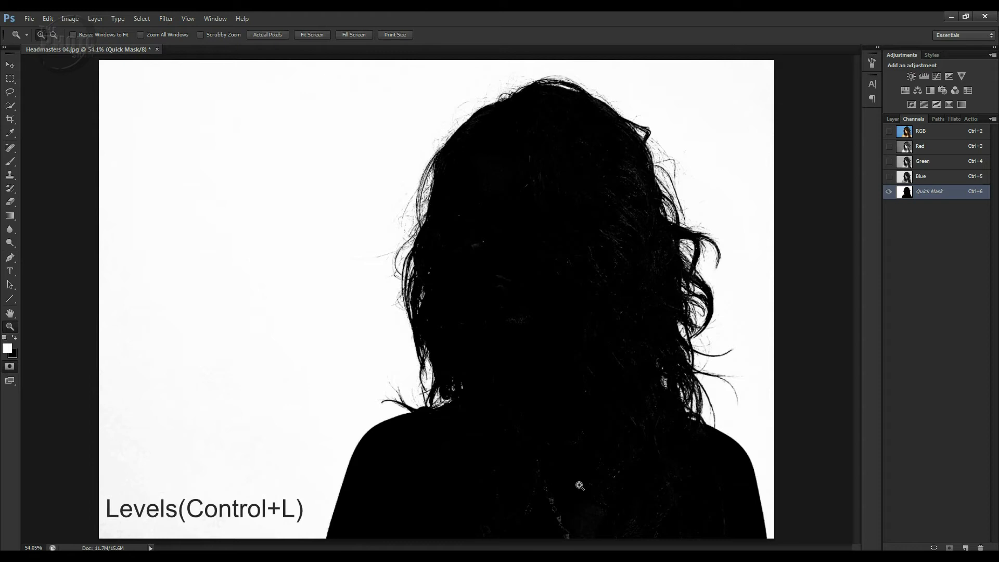
# - Increase the Quick Mask's contrast with Levels, using input levels of 62, 0.37 and 245
pyautogui.hotkey('ctrl', 'l')
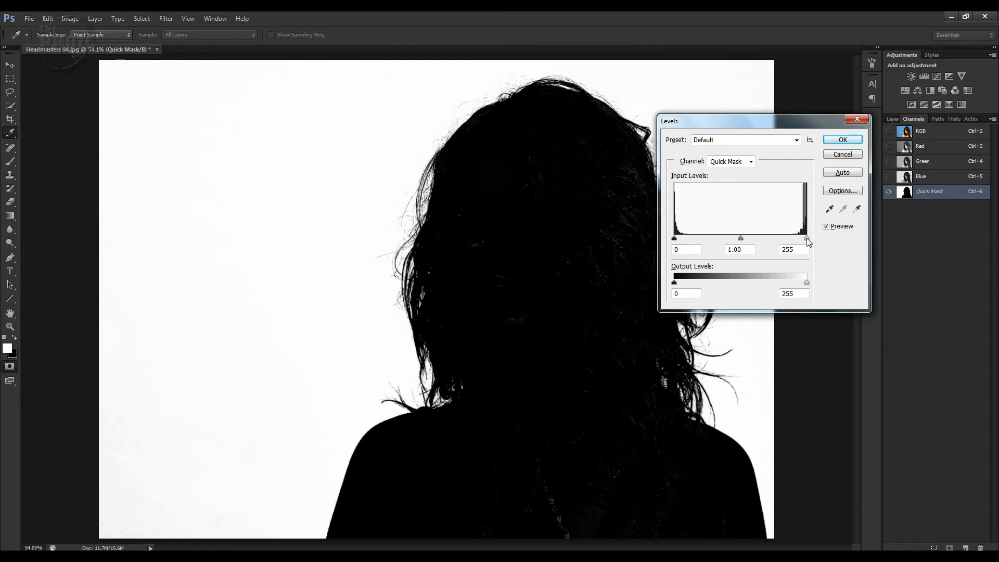
pyautogui.moveTo(806, 240); pyautogui.dragTo(804, 242)
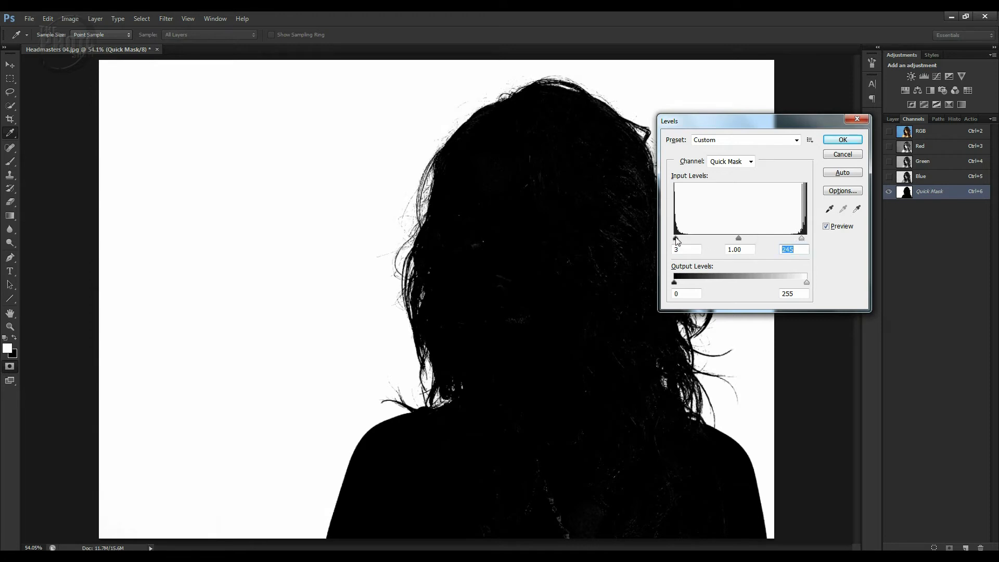
pyautogui.moveTo(676, 240); pyautogui.dragTo(773, 242)
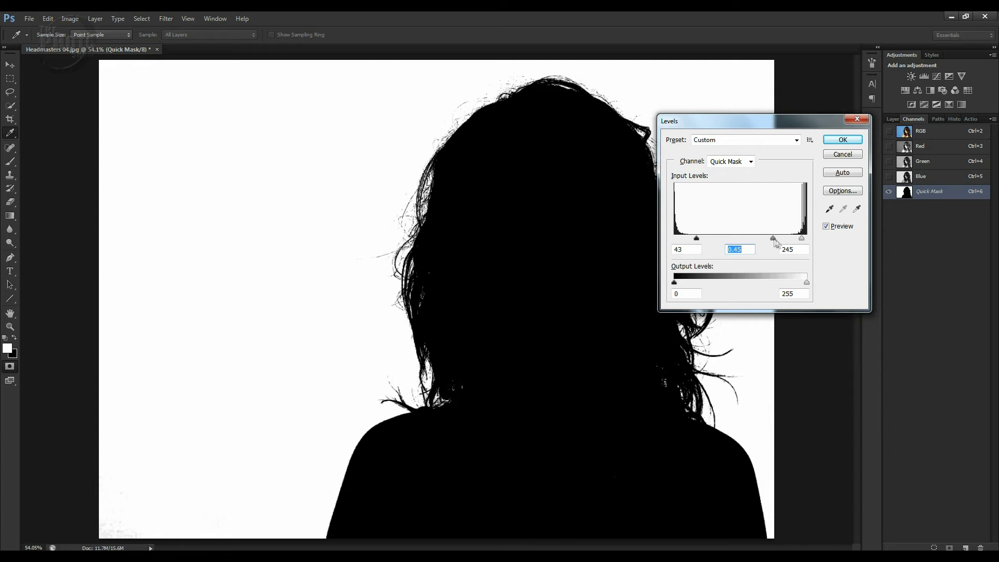
pyautogui.moveTo(773, 240)
pyautogui.mouseDown()
pyautogui.moveTo(725, 251)
pyautogui.moveTo(777, 245)
pyautogui.mouseUp()
pyautogui.moveTo(698, 241); pyautogui.dragTo(708, 240)
pyautogui.moveTo(779, 241); pyautogui.dragTo(783, 243)
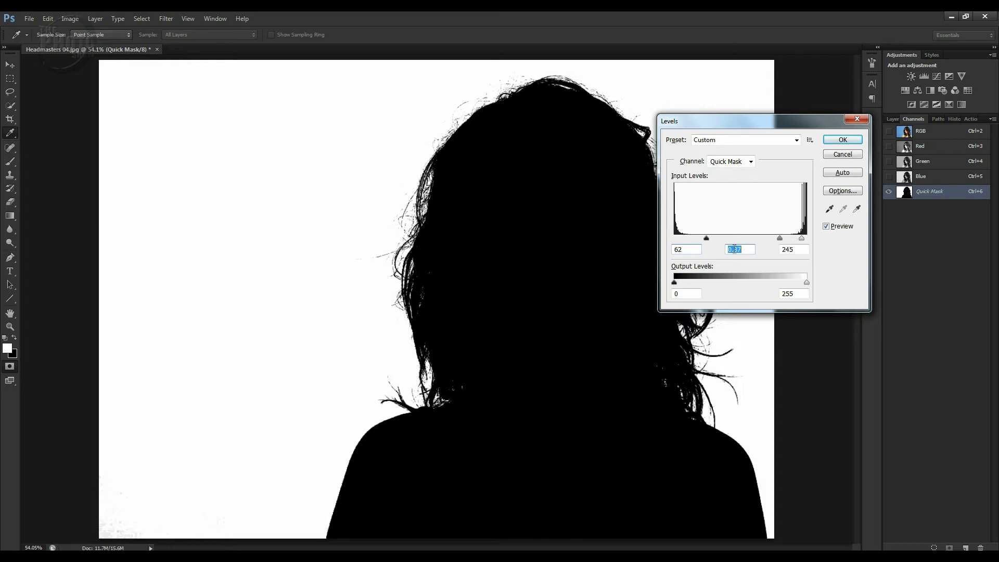
pyautogui.click(841, 139)
pyautogui.press('z')
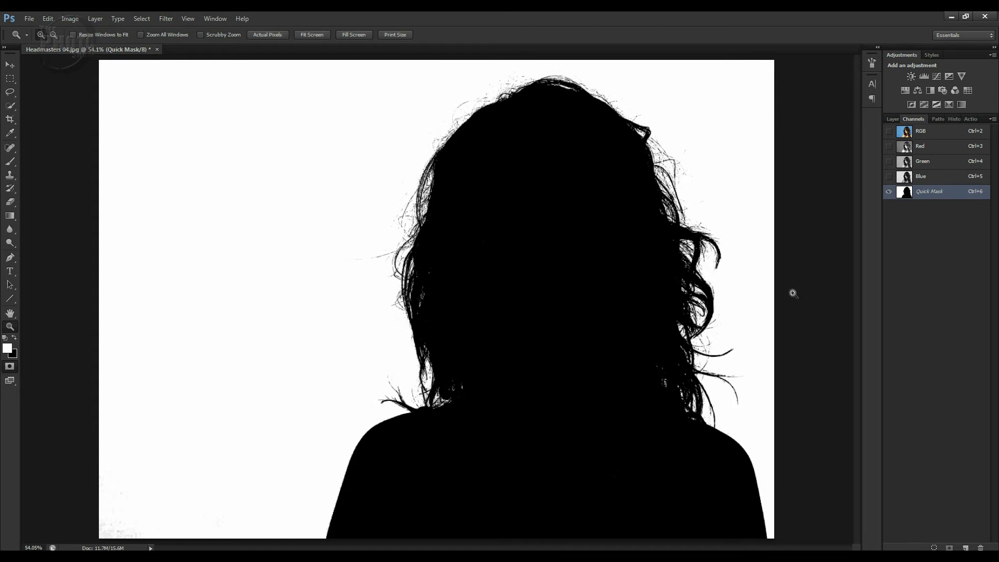
# - Convert the adjusted Quick Mask back into a selection and return to the layer list
pyautogui.press('q')
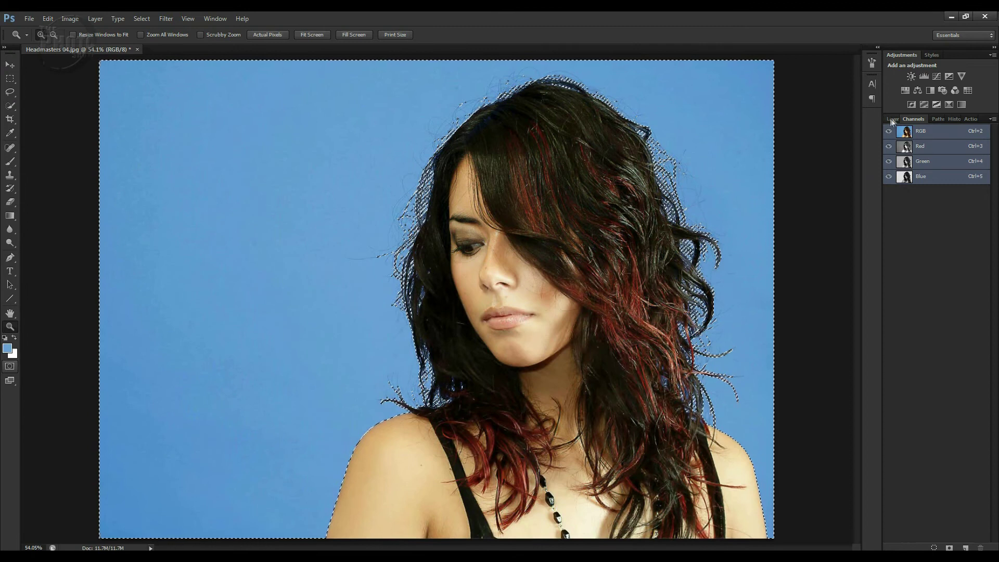
pyautogui.click(892, 118)
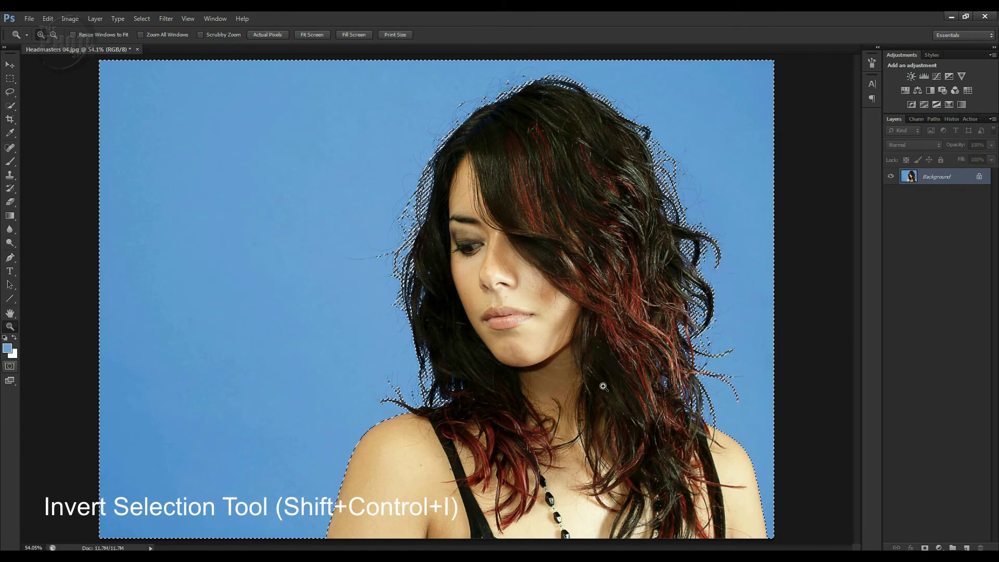
# - Invert the refined selection so it covers the woman, and duplicate her onto a new layer
pyautogui.hotkey('ctrl', 'shift', 'i')
pyautogui.hotkey('ctrl', 'shift', 'i')
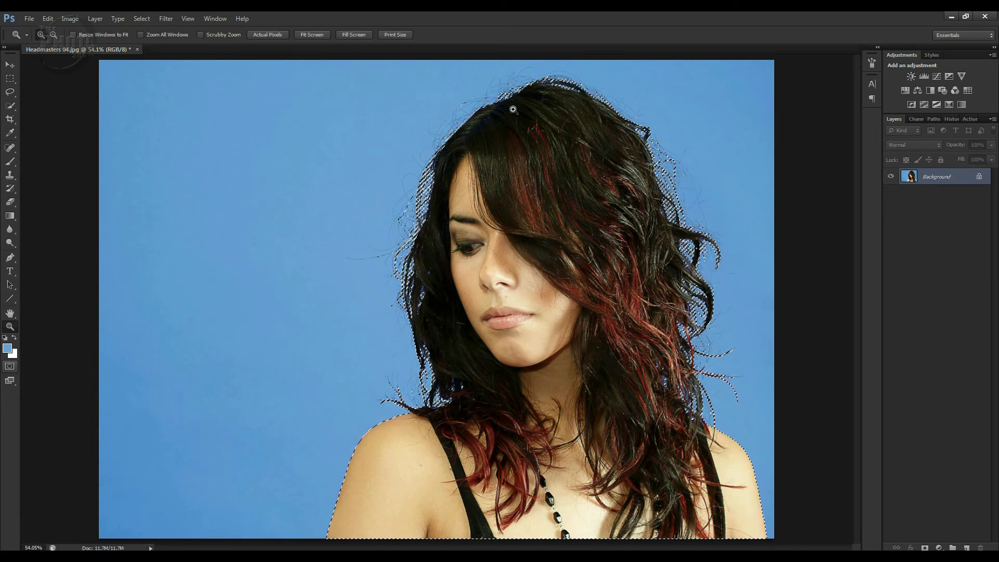
pyautogui.hotkey('ctrl', 'j')
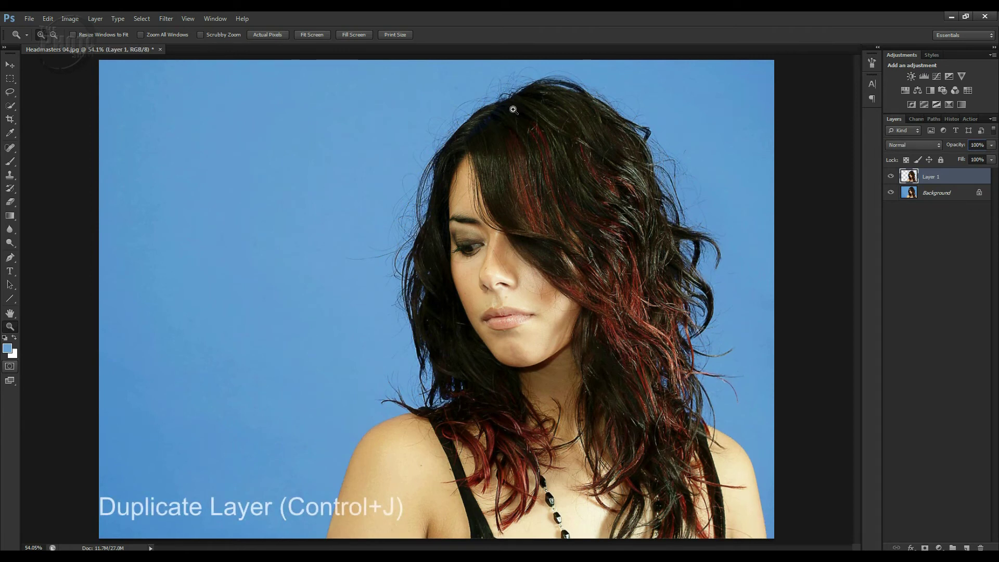
# - Hide the Background layer and compare the cutout's fine hair edges with the original photo
pyautogui.click(891, 193)
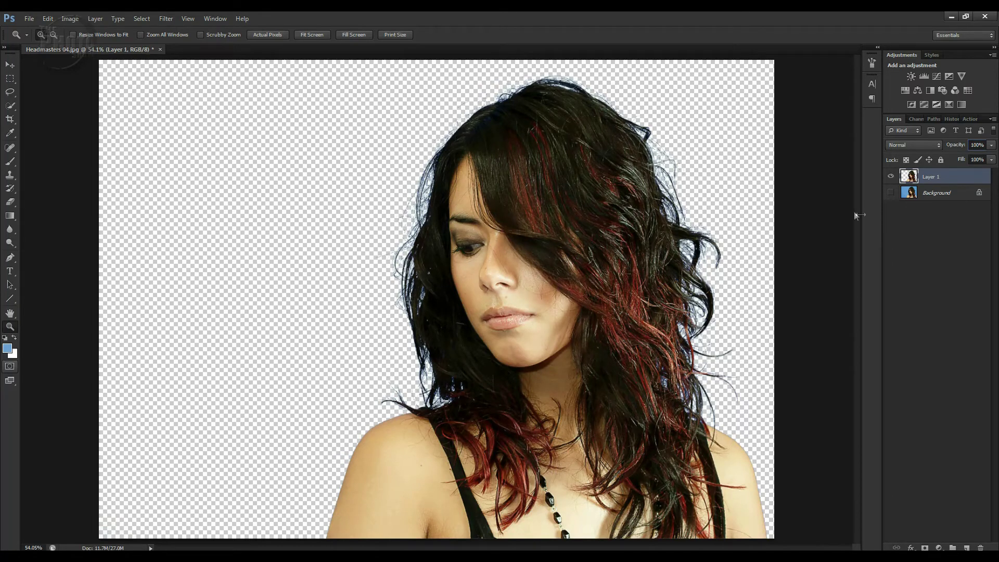
pyautogui.moveTo(363, 169); pyautogui.dragTo(507, 327)
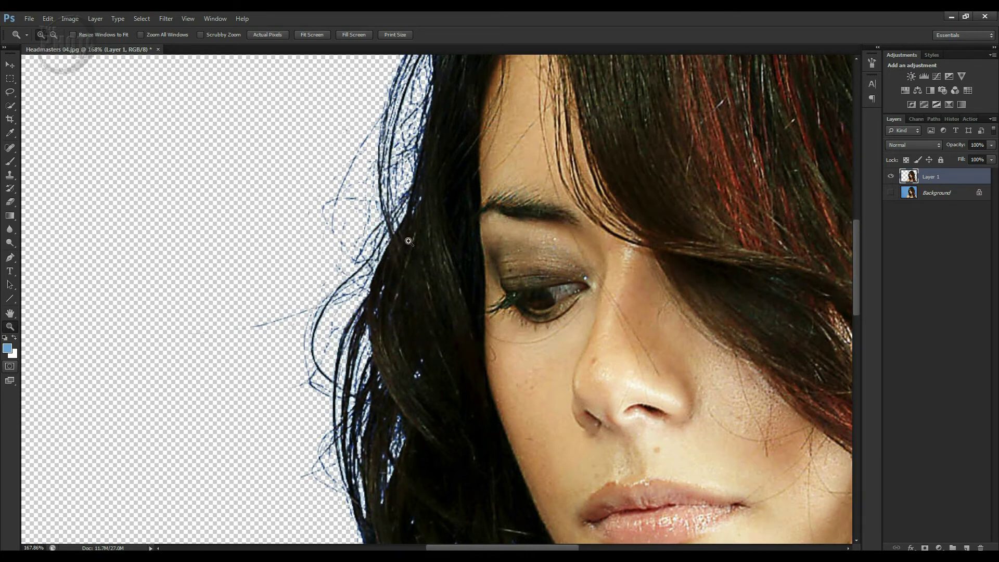
pyautogui.hotkey('ctrl', '0')
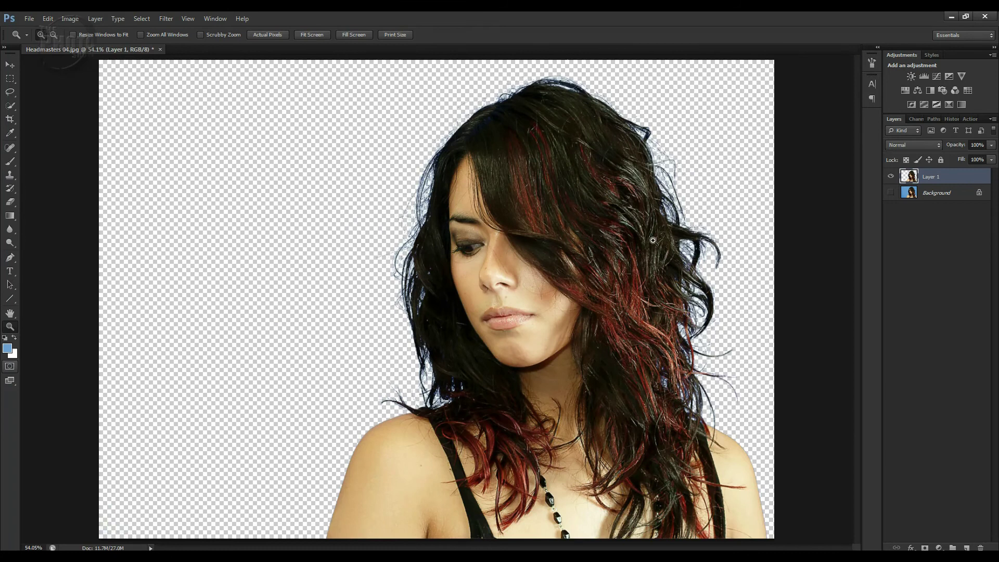
pyautogui.click(891, 193)
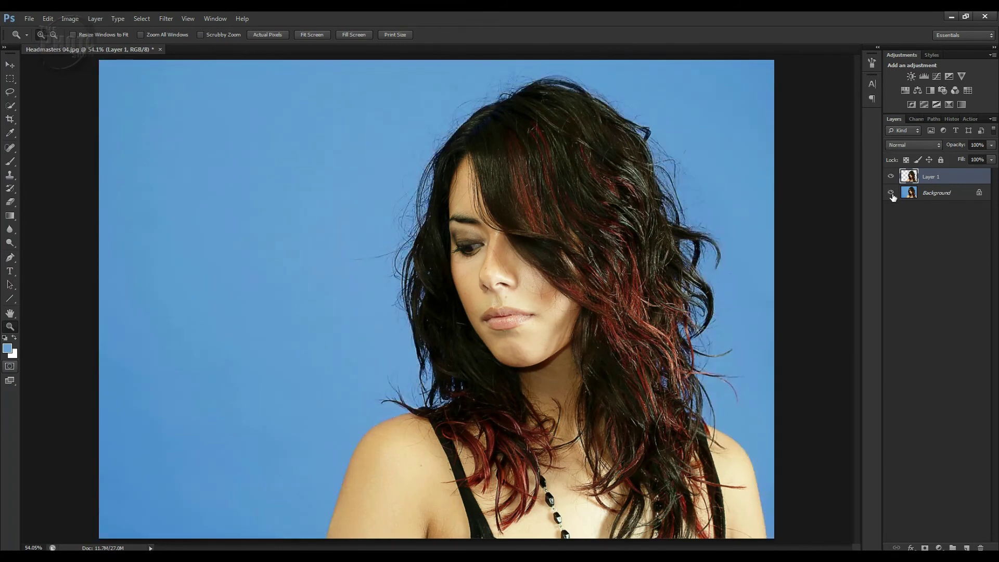
pyautogui.click(891, 193)
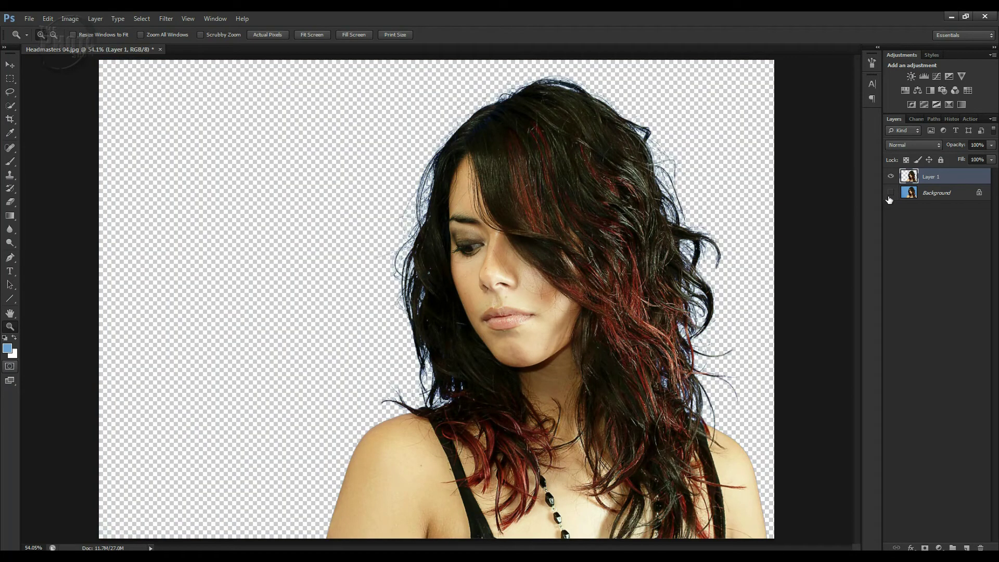
# - Add a new layer between the Background and the cutout, fill it with a solid light pink, and compare it with transparency
pyautogui.click(959, 194)
pyautogui.click(966, 547)
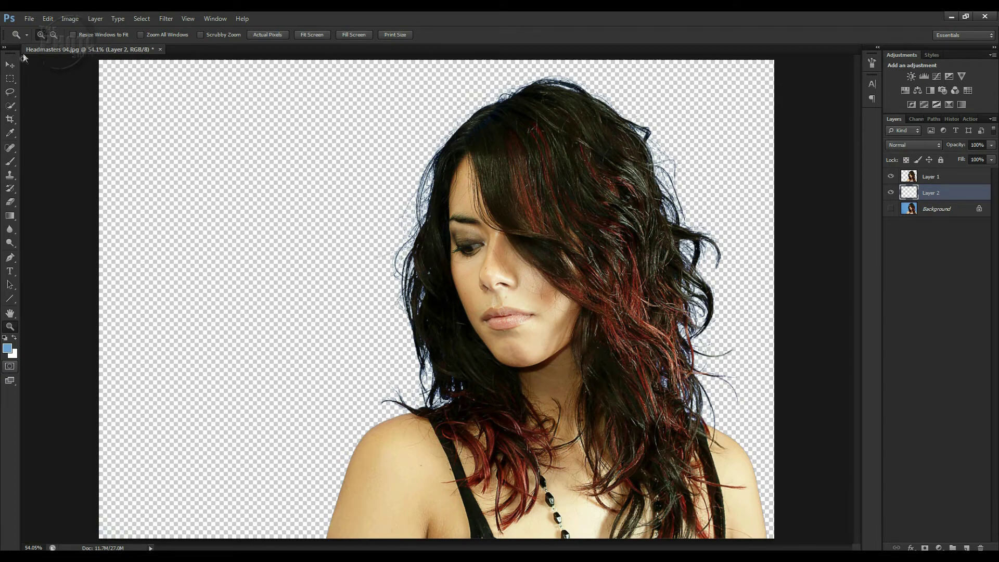
pyautogui.click(46, 20)
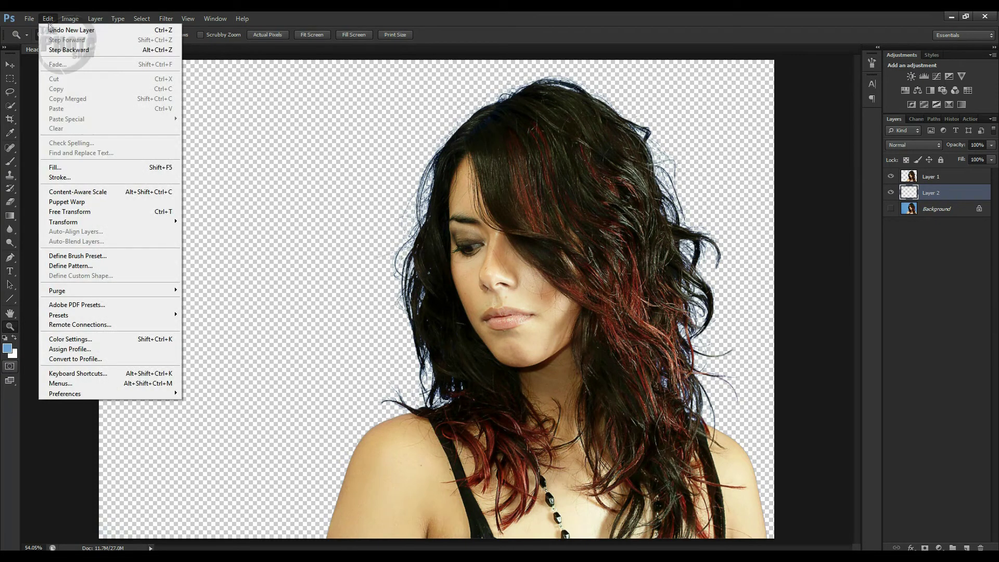
pyautogui.click(75, 169)
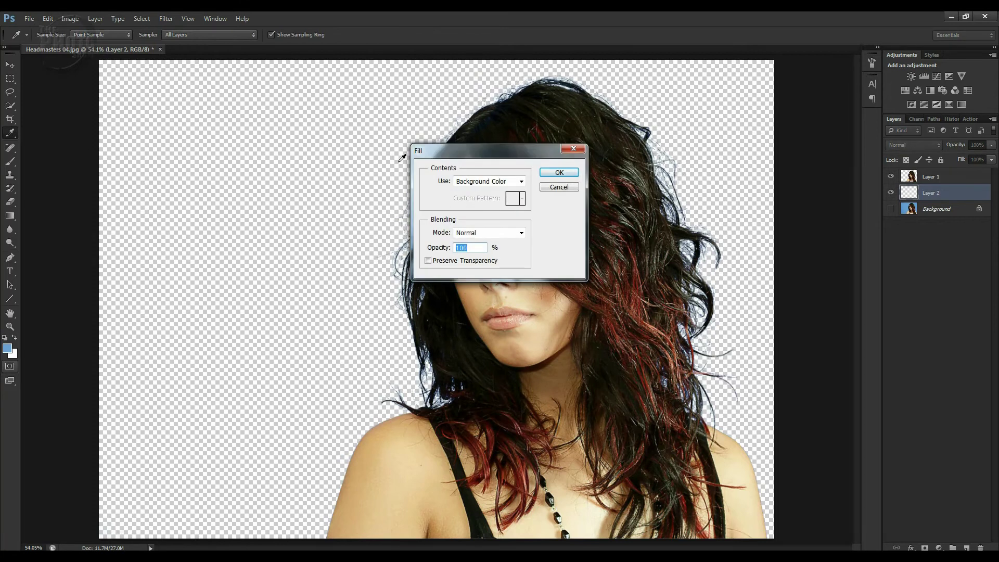
pyautogui.click(521, 181)
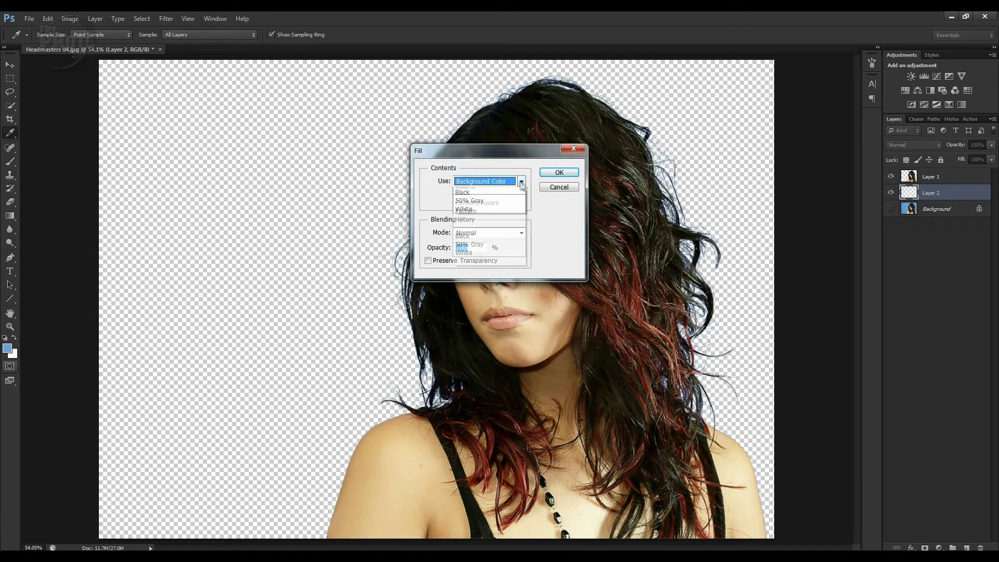
pyautogui.click(506, 209)
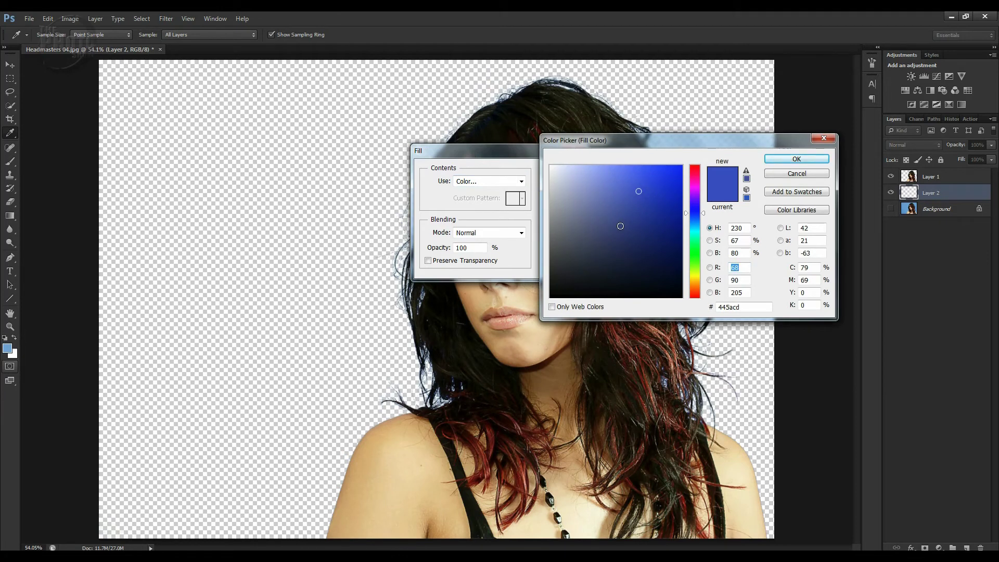
pyautogui.click(696, 186)
pyautogui.click(606, 176)
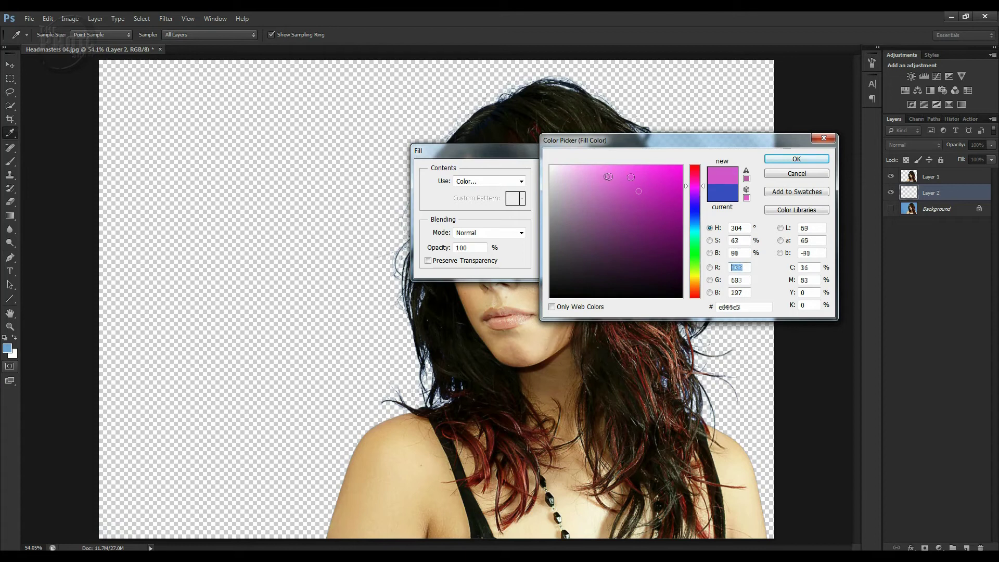
pyautogui.click(795, 162)
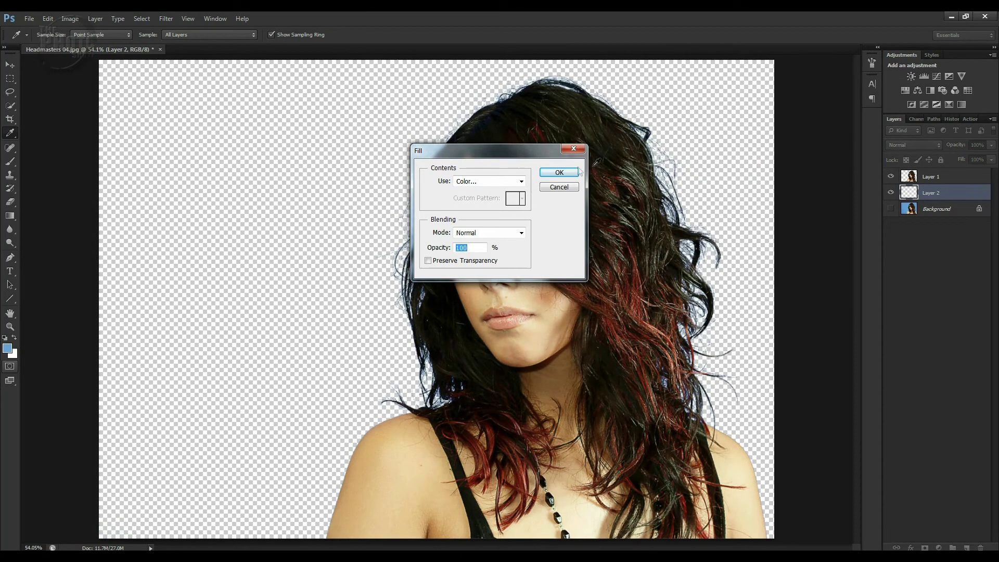
pyautogui.click(568, 176)
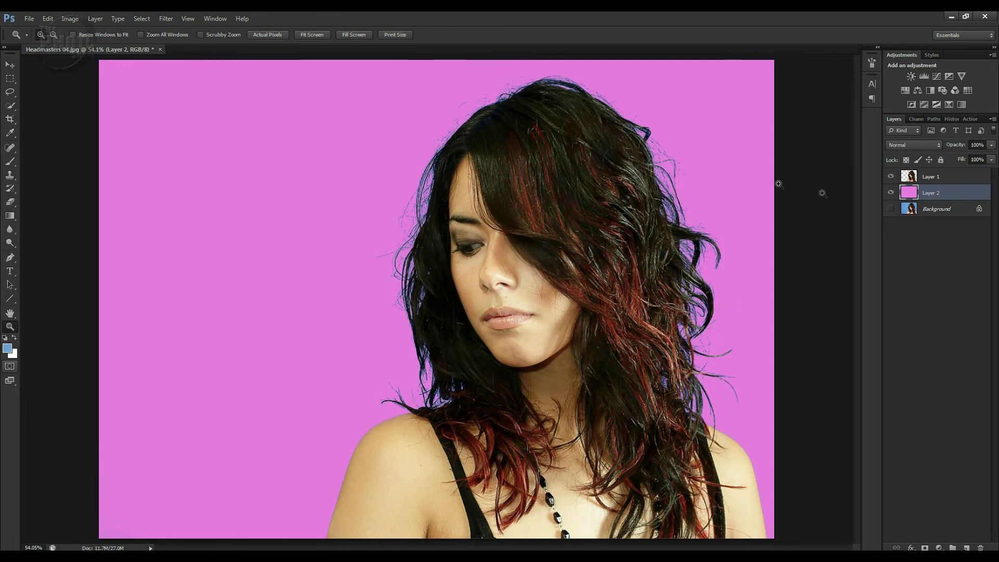
pyautogui.click(891, 192)
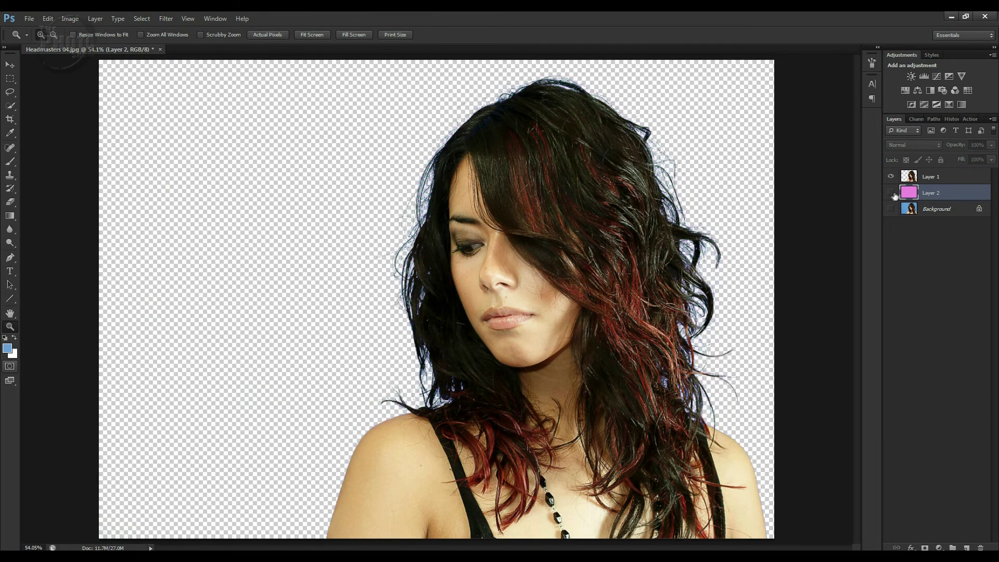
pyautogui.click(891, 193)
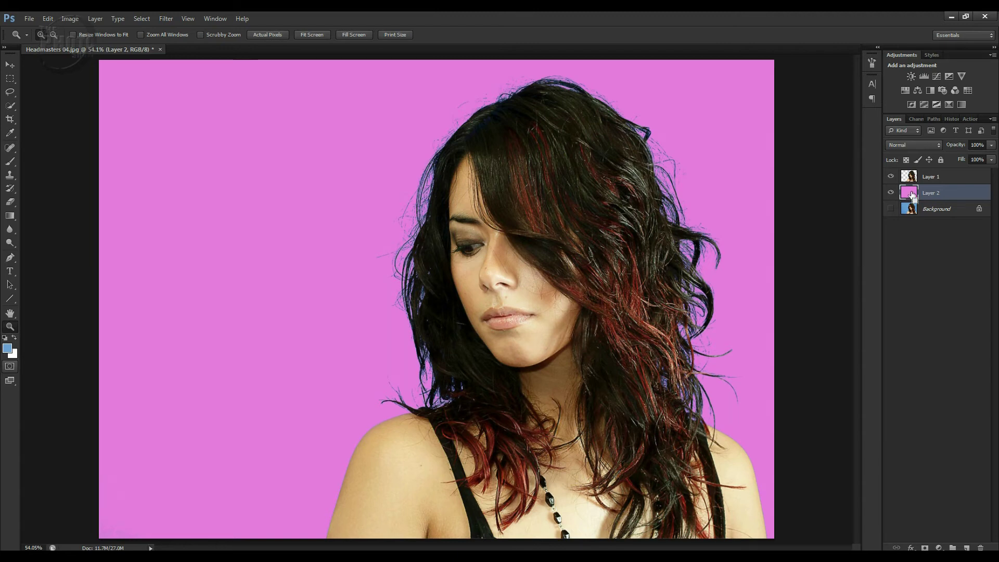
# - Recolour the pink fill layer to mint green with Hue/Saturation, using a hue of -148 and slightly reduced saturation
pyautogui.hotkey('ctrl', 'u')
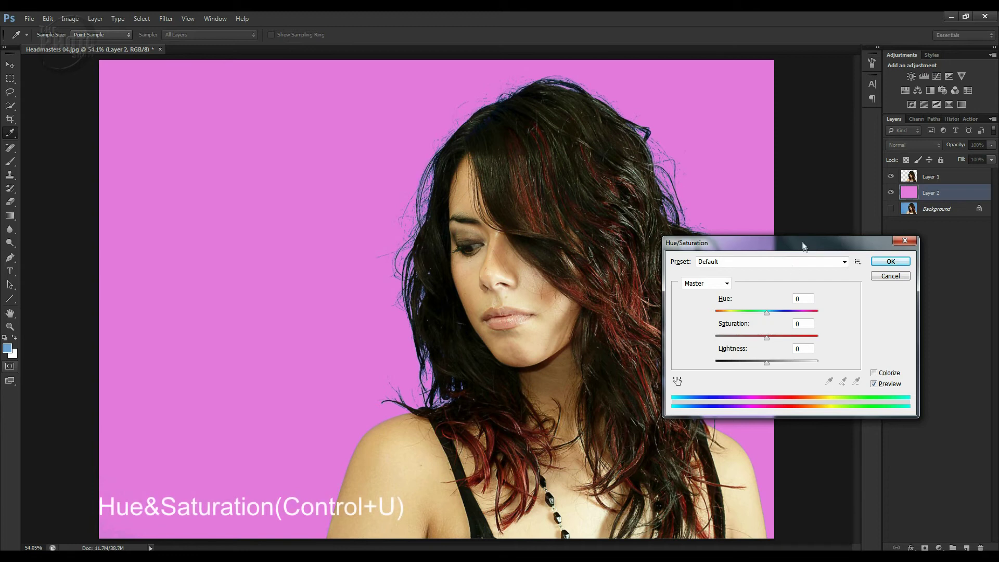
pyautogui.moveTo(798, 249); pyautogui.dragTo(818, 257)
pyautogui.moveTo(787, 322); pyautogui.dragTo(787, 351)
pyautogui.hotkey('shift', 'Up')
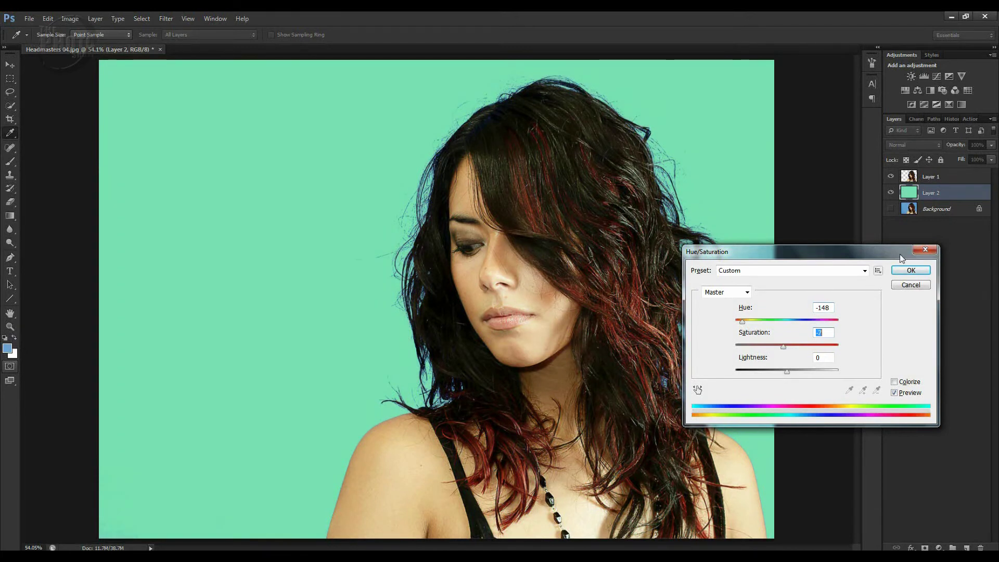
pyautogui.click(905, 274)
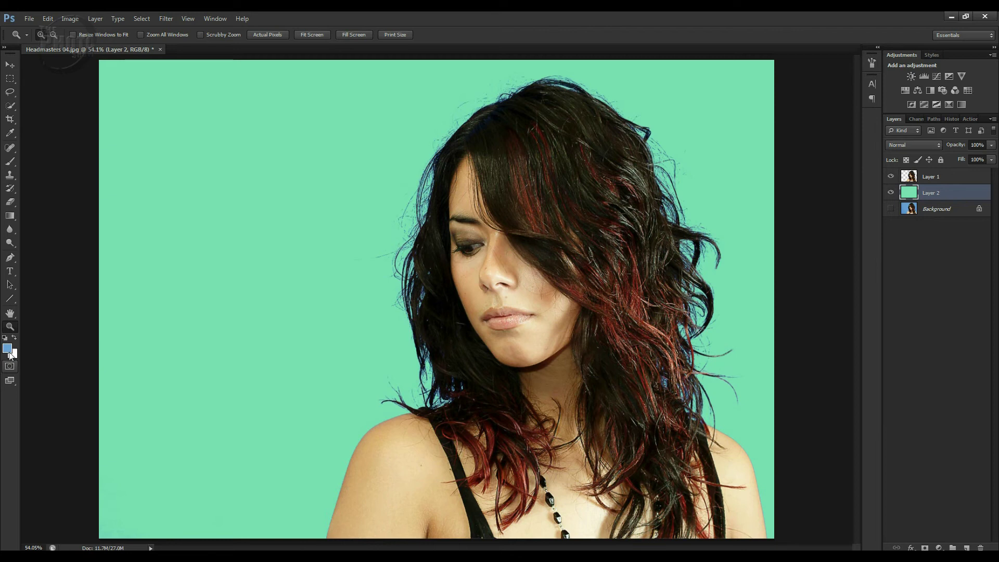
# - Set up the Brush tool with white as the foreground colour and add a new layer above the green fill
pyautogui.press('b')
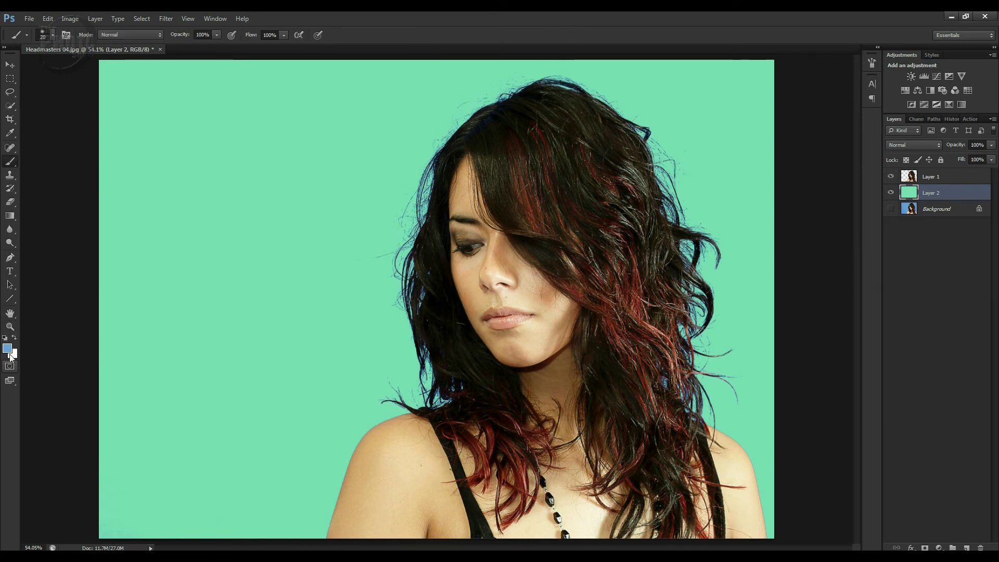
pyautogui.press('d')
pyautogui.press('x')
pyautogui.click(966, 548)
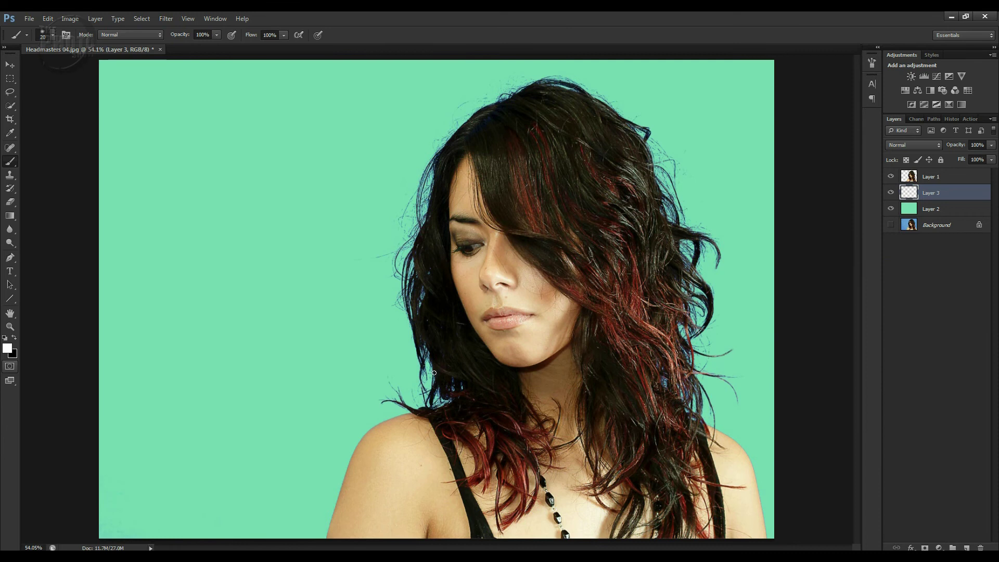
# - Enlarge the soft brush to span the woman's head and shoulders, and dab a white glow behind her on the new layer
pyautogui.press(']')
pyautogui.press(']')
pyautogui.press(']')
pyautogui.press(']')
pyautogui.press(']')
pyautogui.press(']')
pyautogui.press(']')
pyautogui.press(']')
pyautogui.press(']')
pyautogui.press(']')
pyautogui.press(']')
pyautogui.press(']')
pyautogui.press(']')
pyautogui.press(']')
pyautogui.press(']')
pyautogui.press(']')
pyautogui.press(']')
pyautogui.press(']')
pyautogui.press(']')
pyautogui.press(']')
pyautogui.press(']')
pyautogui.press(']')
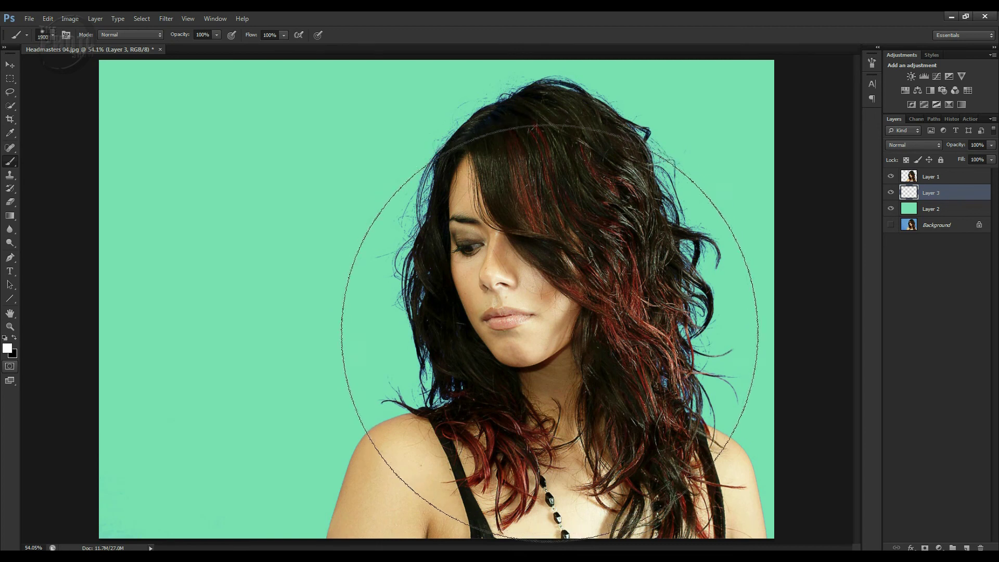
pyautogui.click(541, 332)
pyautogui.click(541, 331)
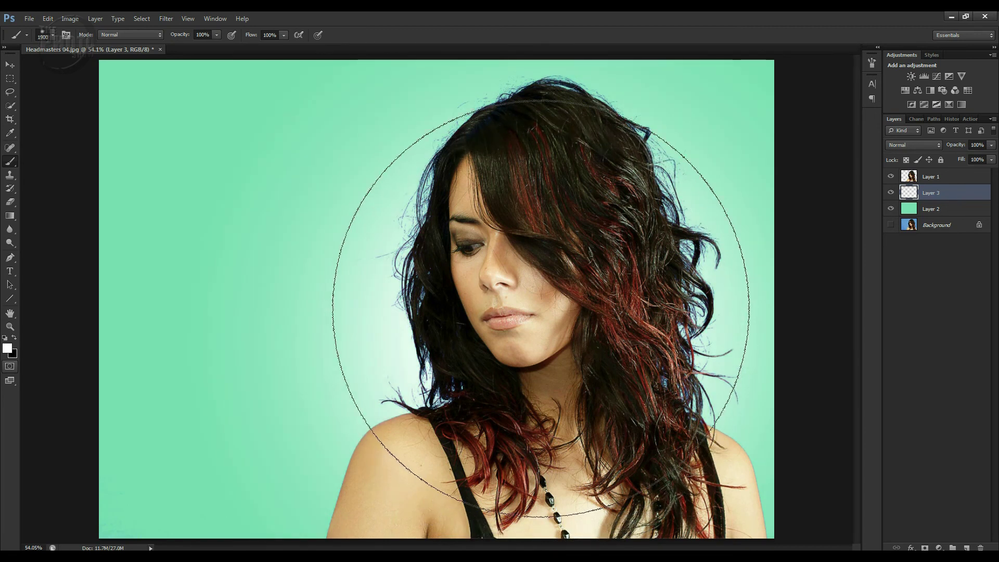
pyautogui.click(544, 328)
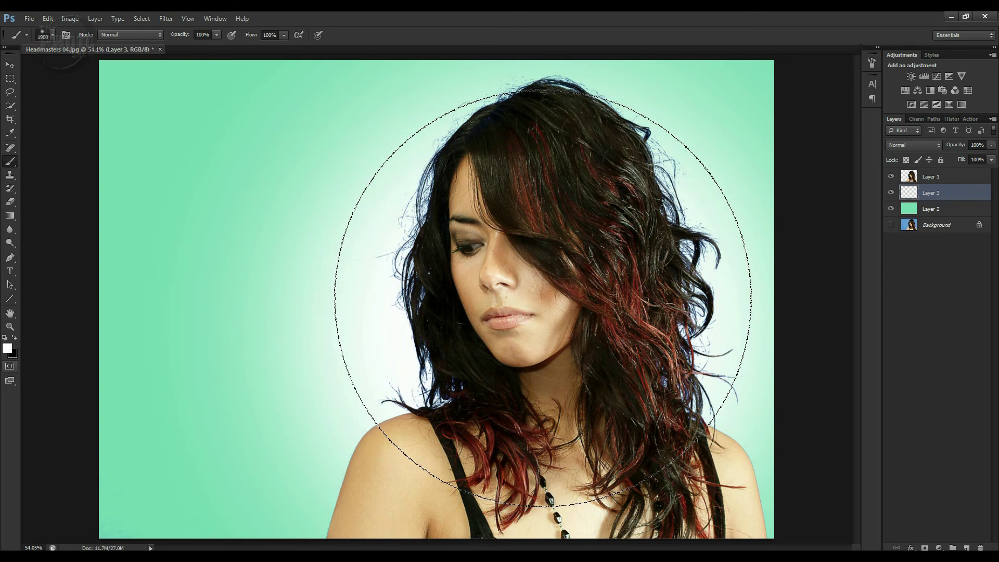
pyautogui.click(543, 296)
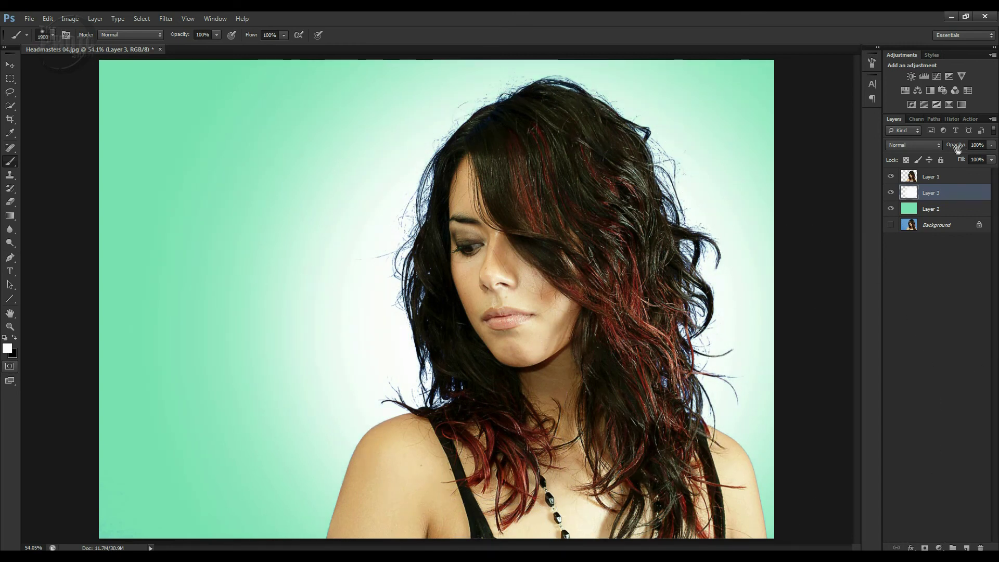
# - Reduce the white glow layer's opacity to 80% and compare the backdrop with and without the glow
pyautogui.moveTo(958, 148); pyautogui.dragTo(948, 151)
pyautogui.click(892, 192)
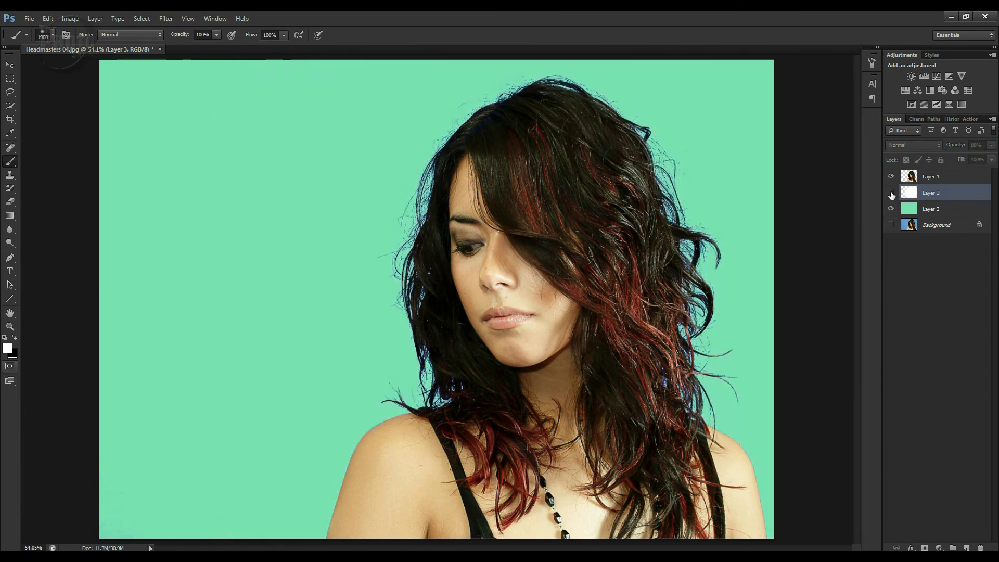
pyautogui.click(892, 192)
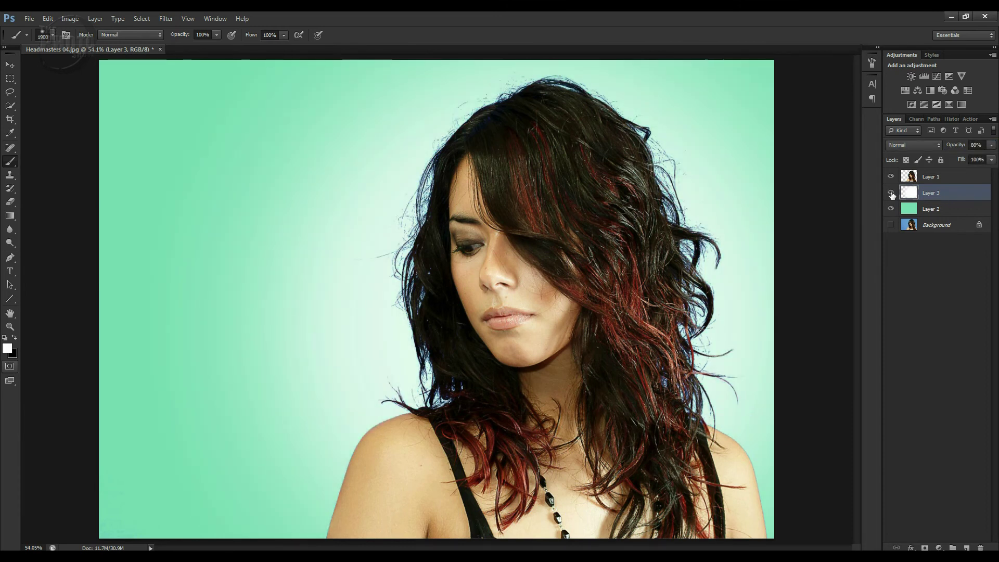
# - Examine the original photo, the cutout and the backdrop layers in isolation, and restore the composite with the Background hidden
pyautogui.keyDown('alt'); pyautogui.click(890, 227); pyautogui.keyUp('alt')
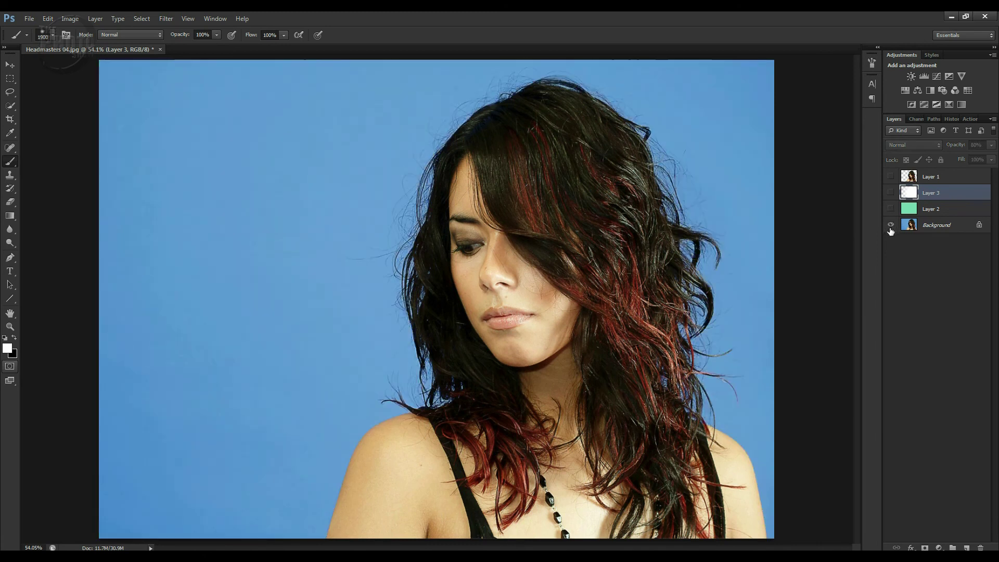
pyautogui.keyDown('alt'); pyautogui.click(891, 177); pyautogui.keyUp('alt')
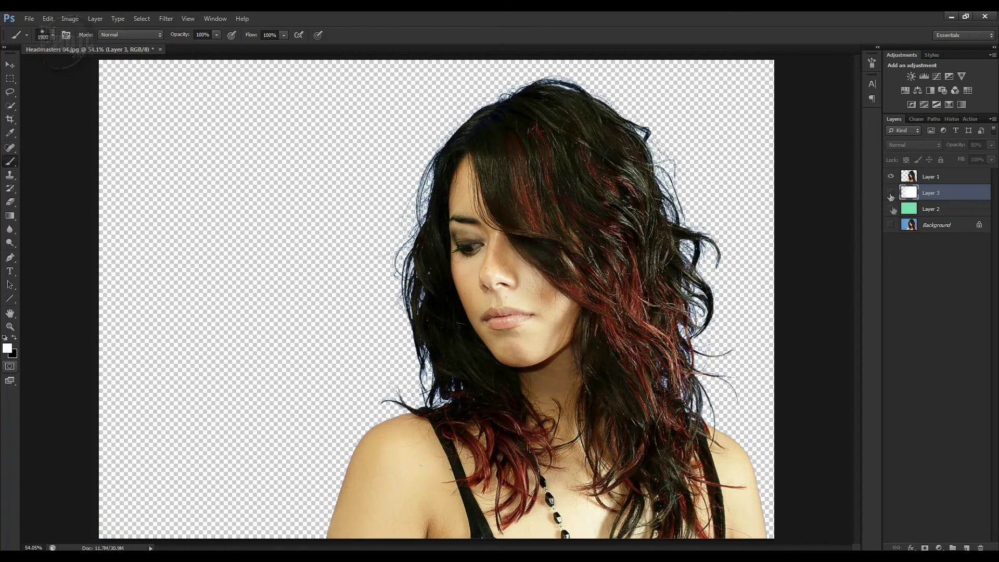
pyautogui.keyDown('alt'); pyautogui.click(891, 208); pyautogui.keyUp('alt')
pyautogui.keyDown('alt'); pyautogui.click(891, 192); pyautogui.keyUp('alt')
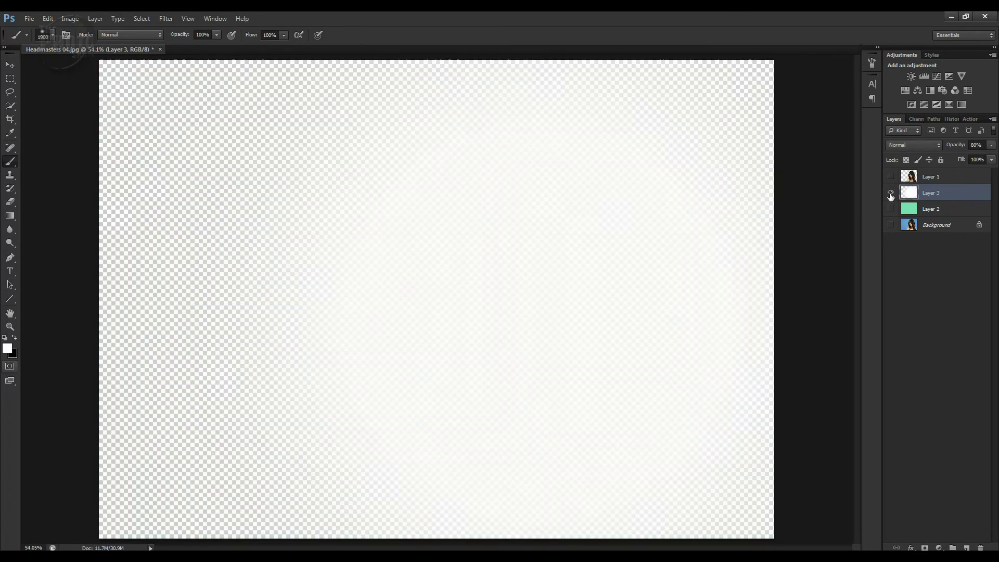
pyautogui.click(891, 209)
pyautogui.click(891, 177)
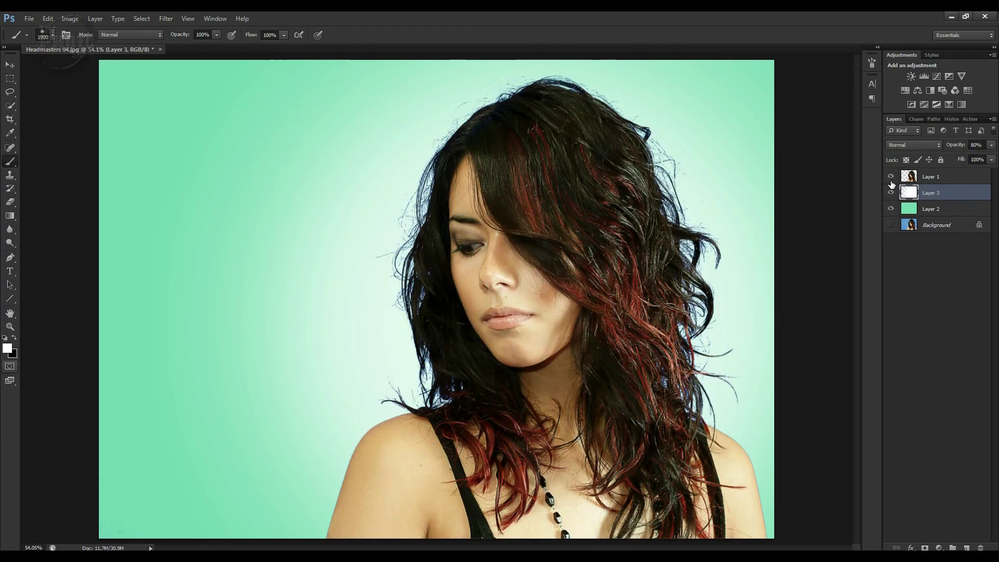